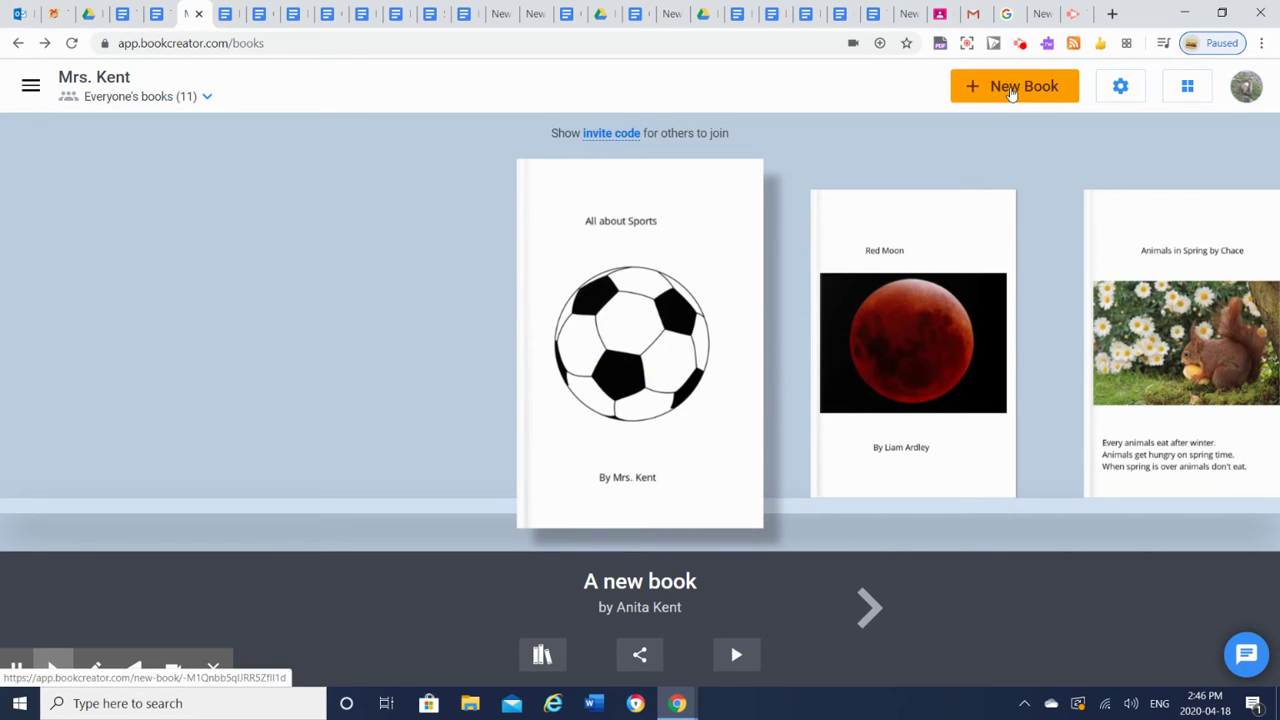
Step: Start a new Portrait 2:3 book and bring up the add-item options on its blank cover
left_click(1010, 90)
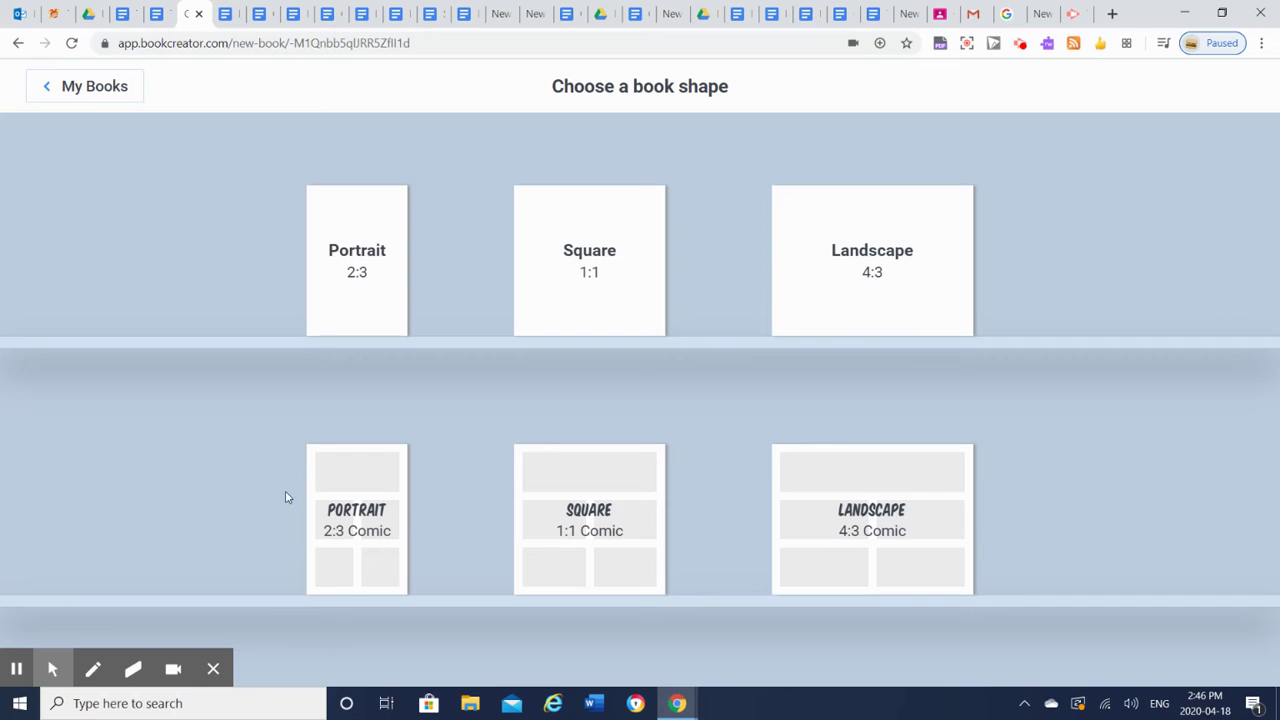
left_click(352, 254)
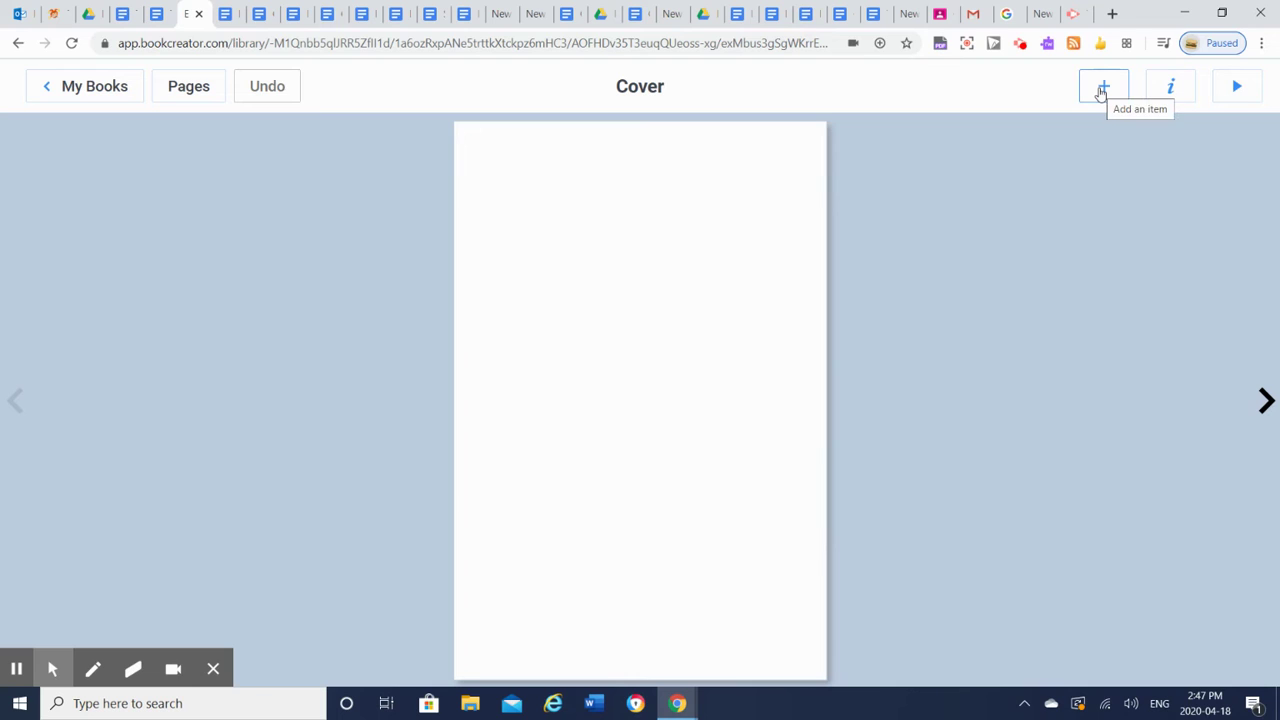
left_click(1101, 92)
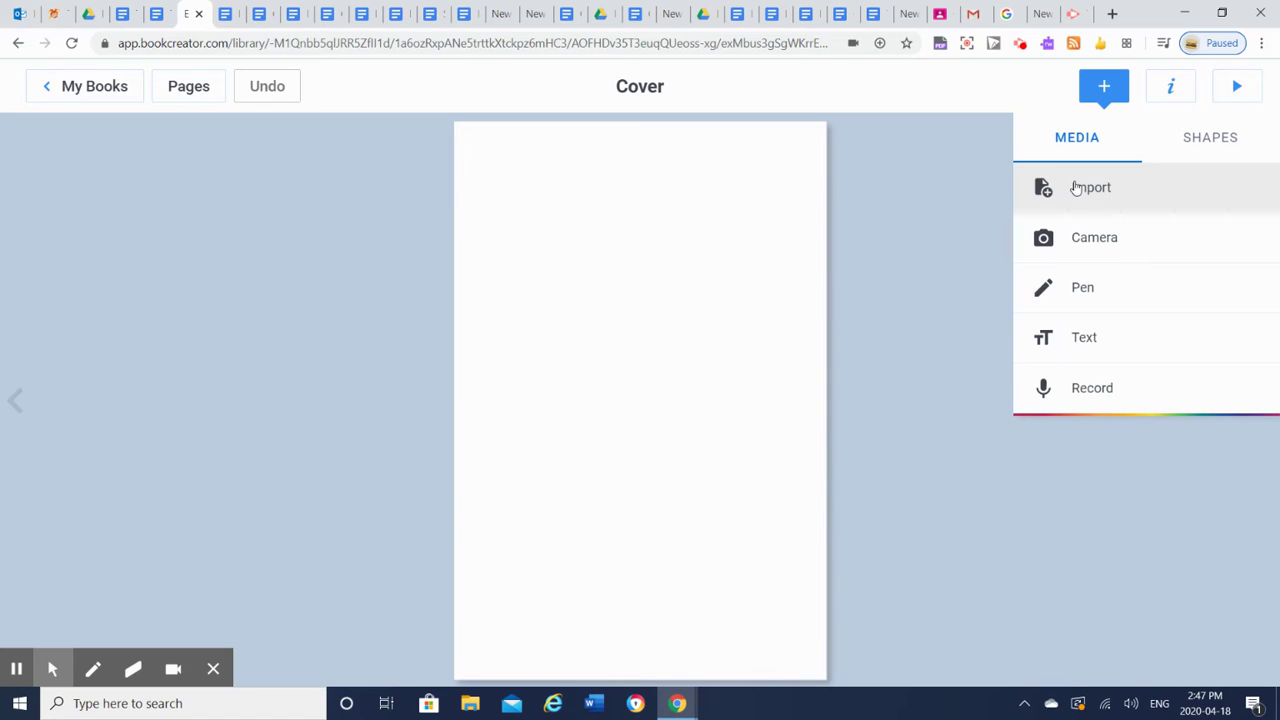
Step: Import the Google Images 'Dogs' photo of a puppy in a wooden crate onto the cover
left_click(1075, 188)
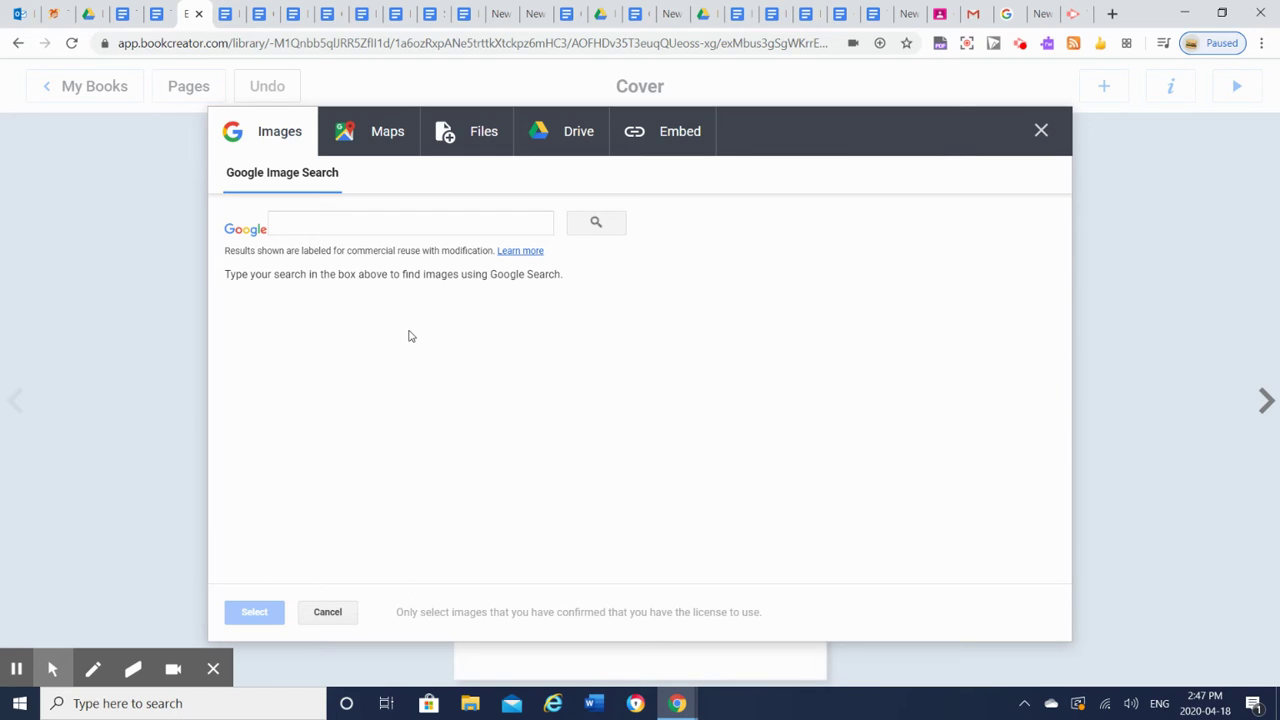
left_click(314, 220)
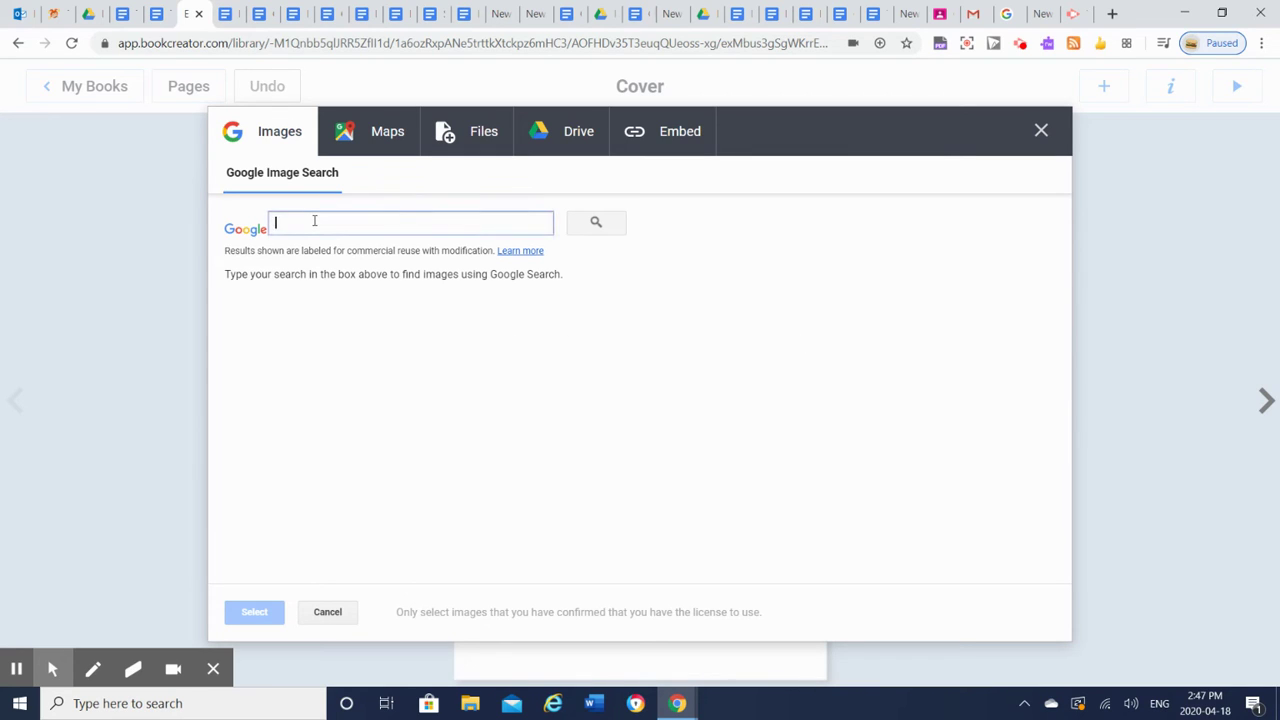
type("Dd")
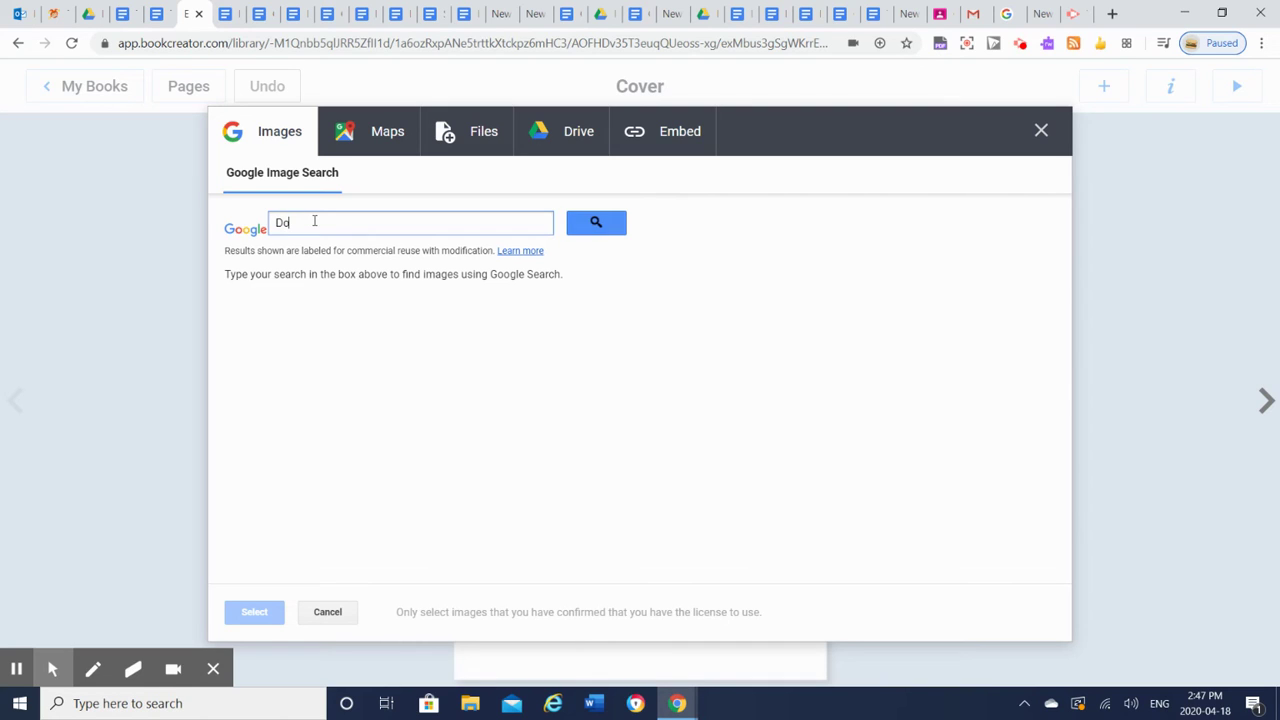
type("gs")
left_click(598, 227)
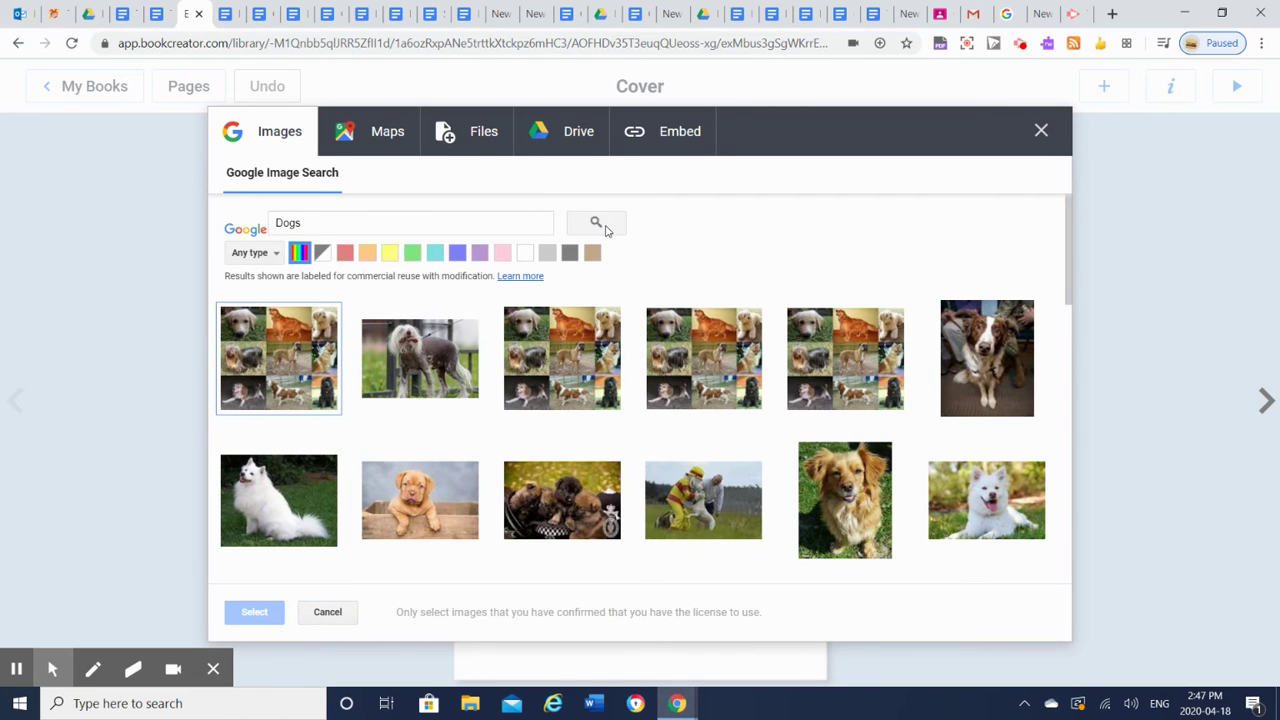
left_click_drag(1068, 263, 1065, 296)
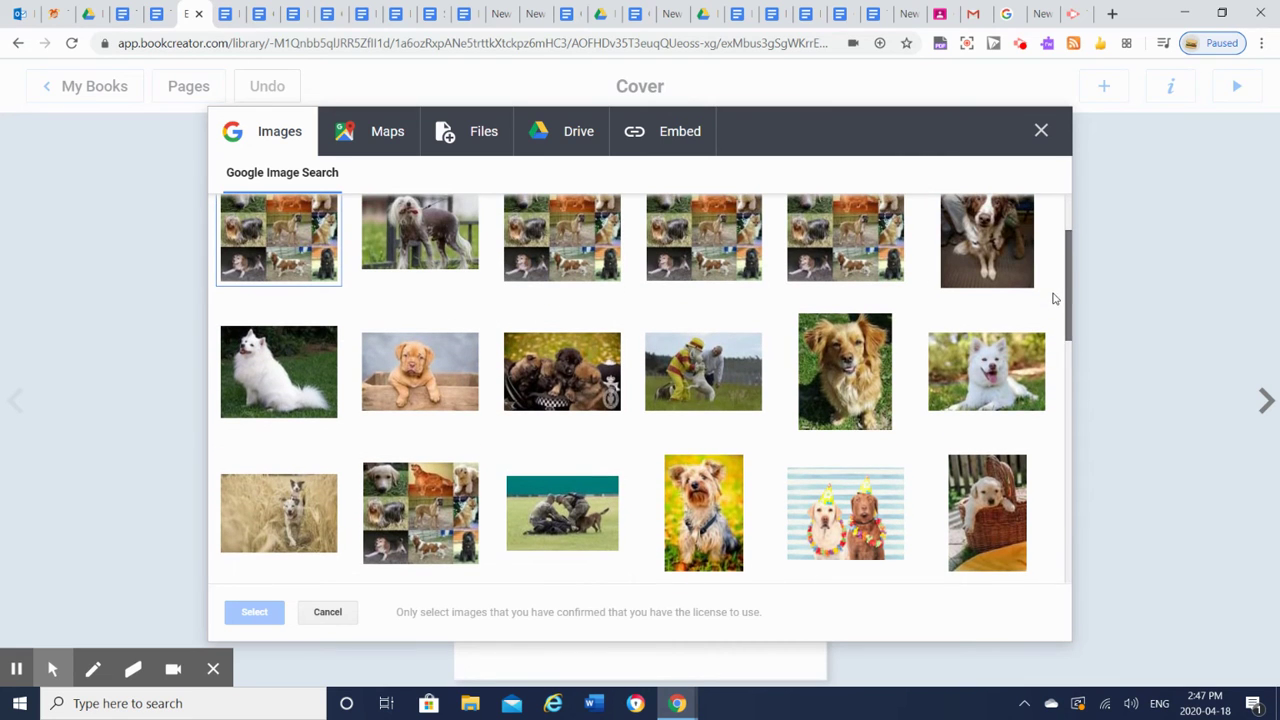
double_click(433, 393)
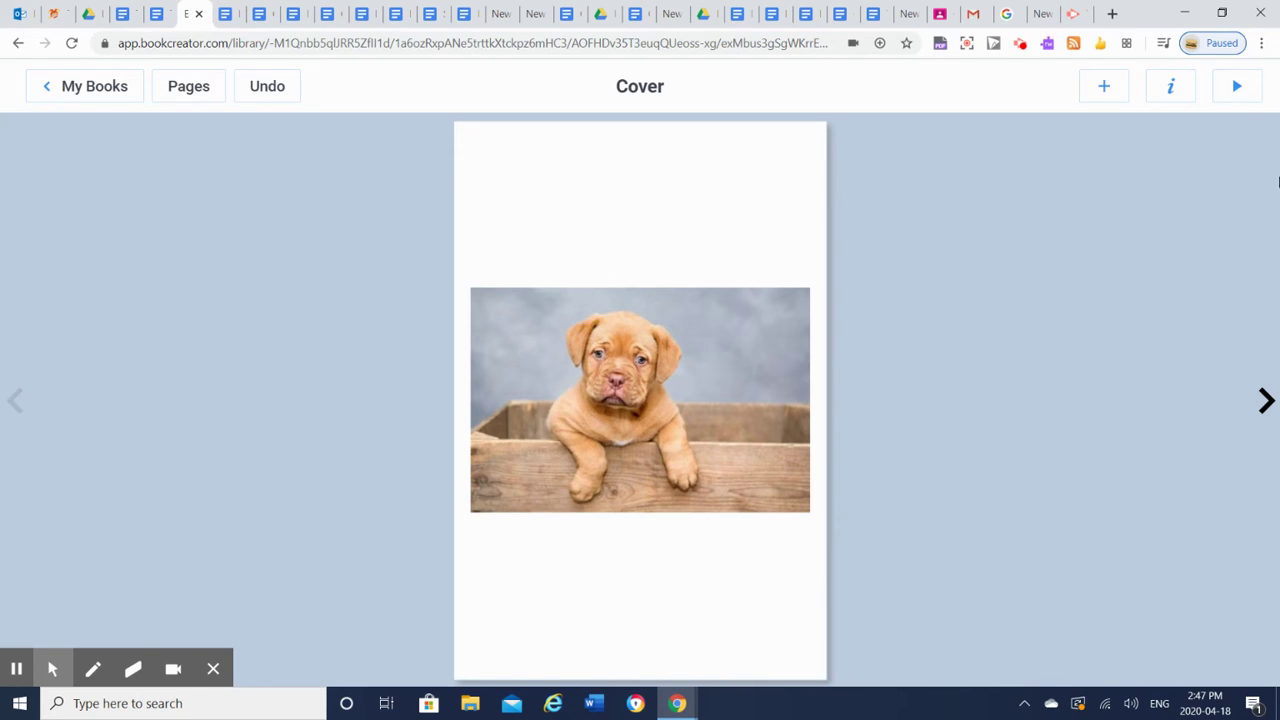
left_click(1092, 88)
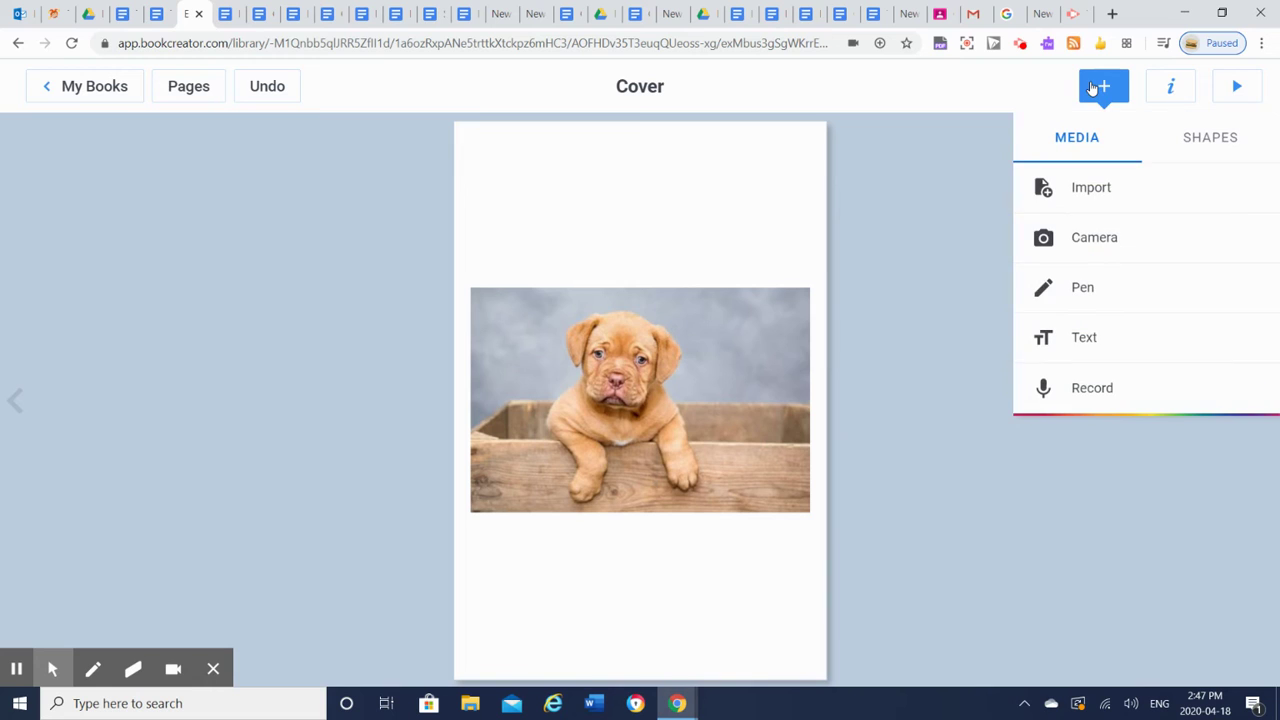
left_click(1072, 339)
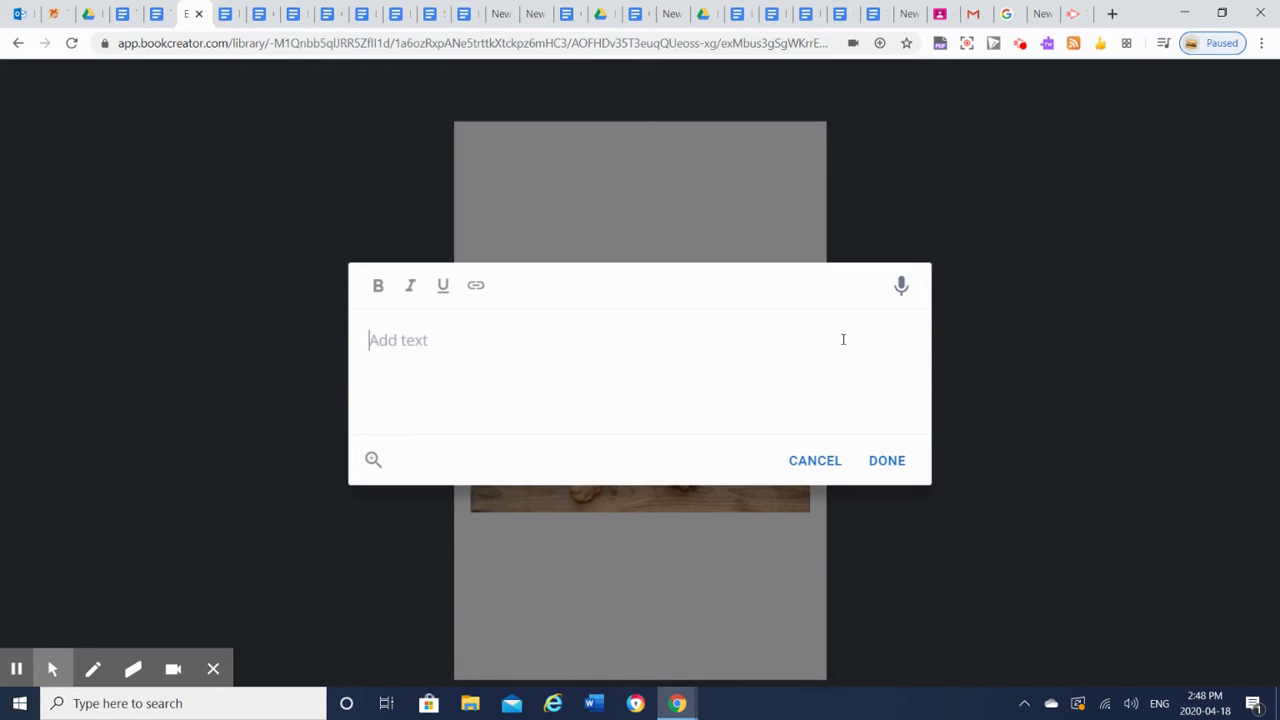
left_click(901, 289)
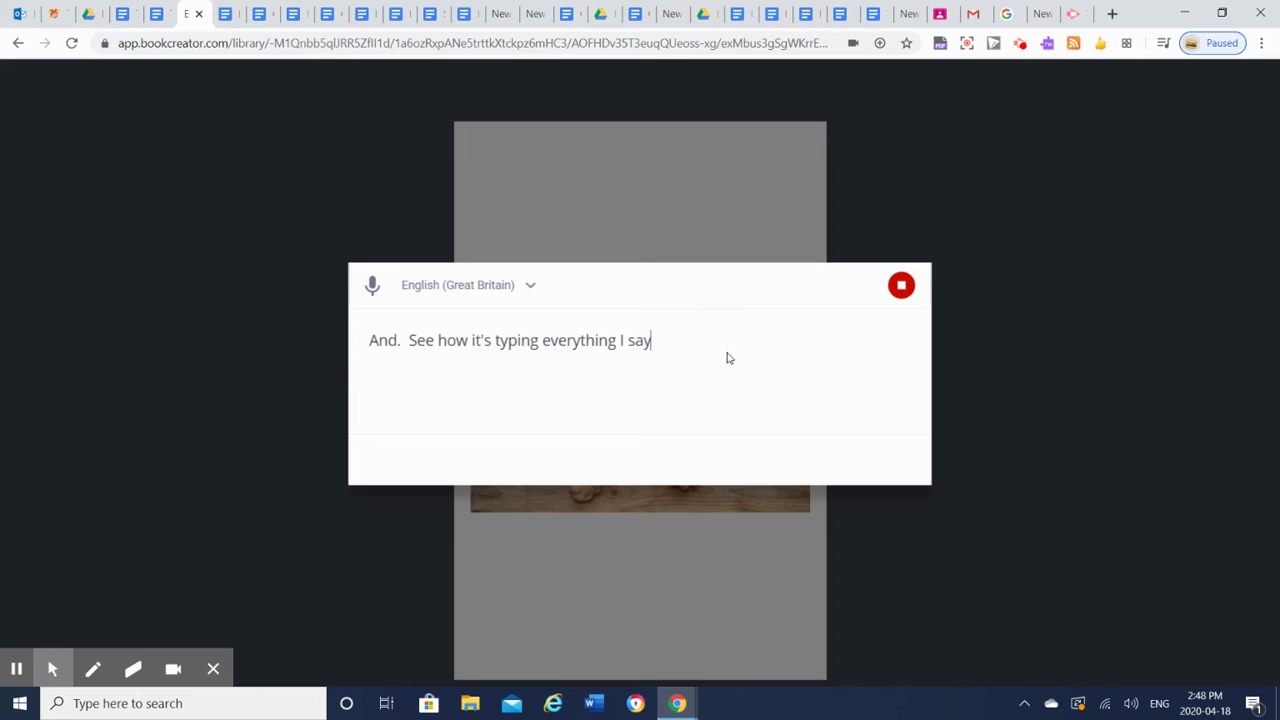
left_click(902, 292)
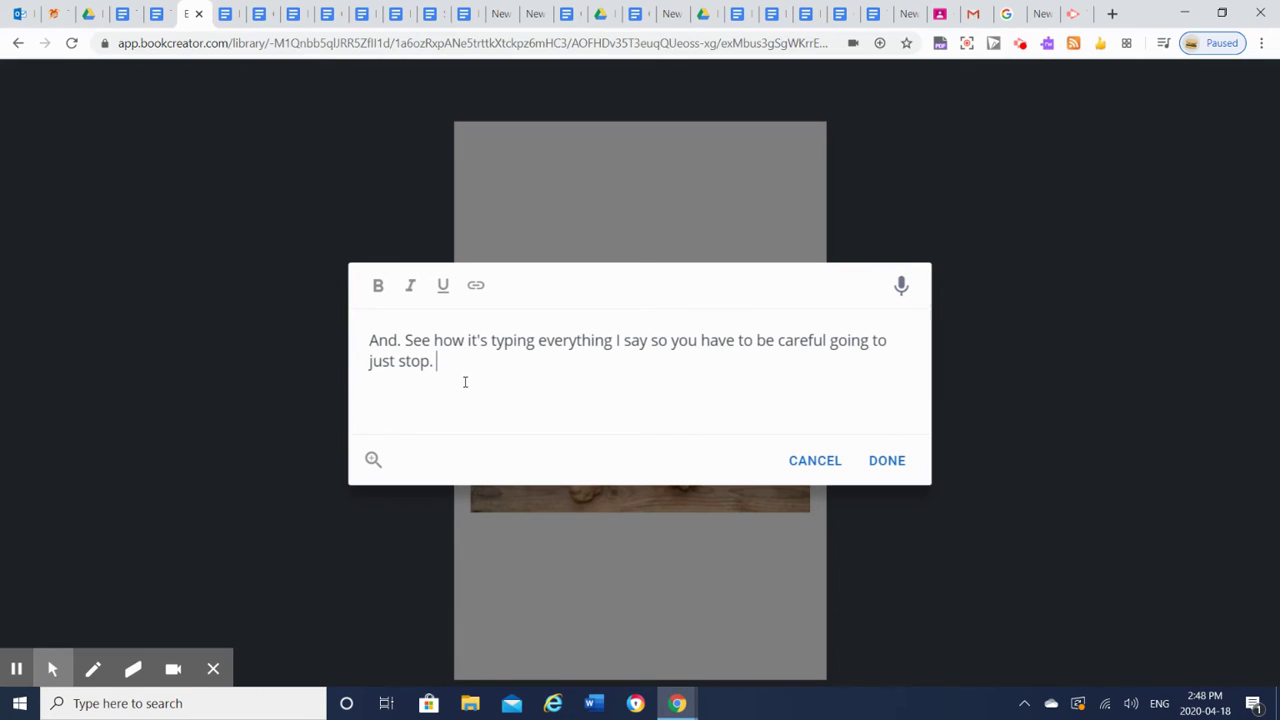
left_click(826, 472)
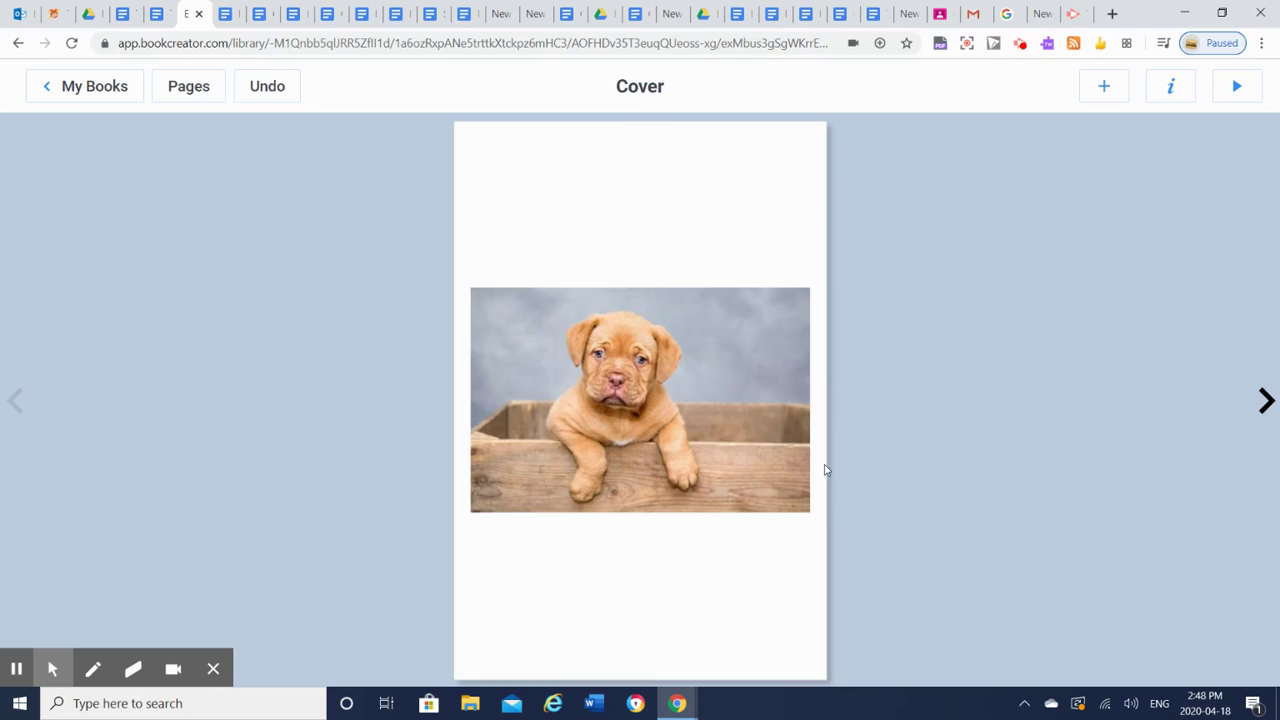
Step: Add a text box titled 'All about Dogs', removing the period and capitalising the D
left_click(1106, 86)
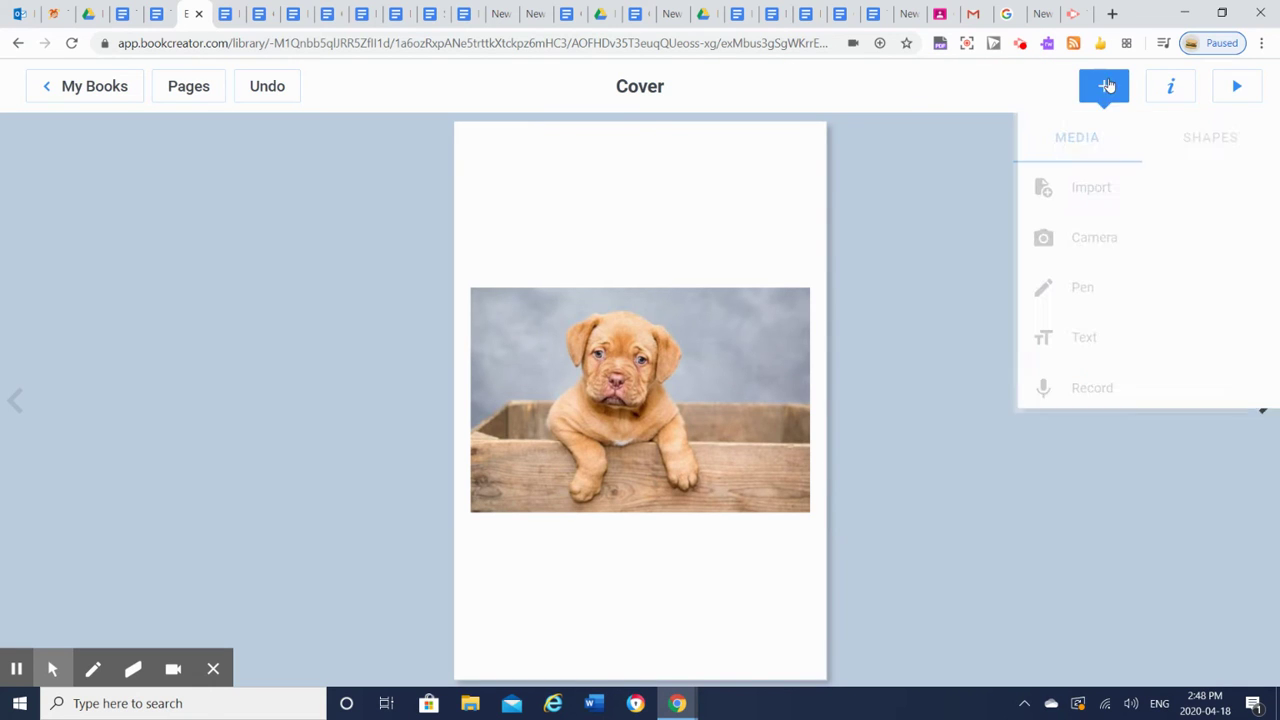
left_click(1091, 194)
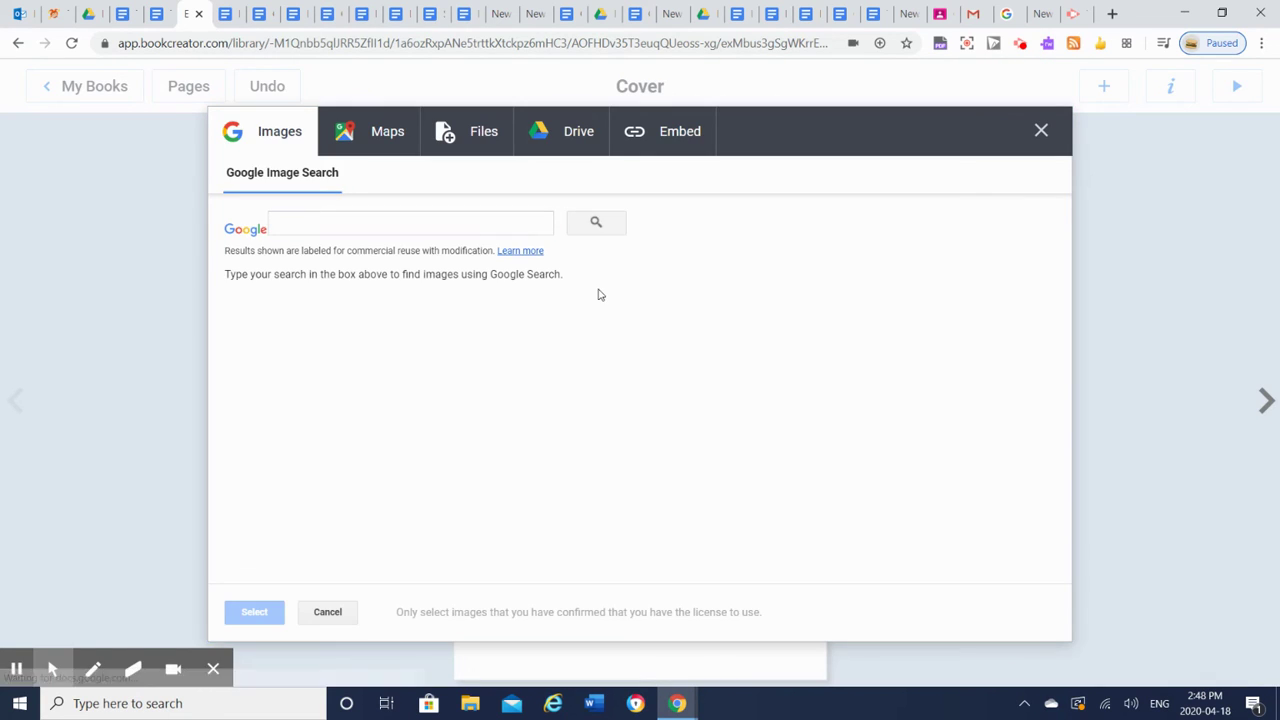
left_click(1040, 131)
left_click(1100, 88)
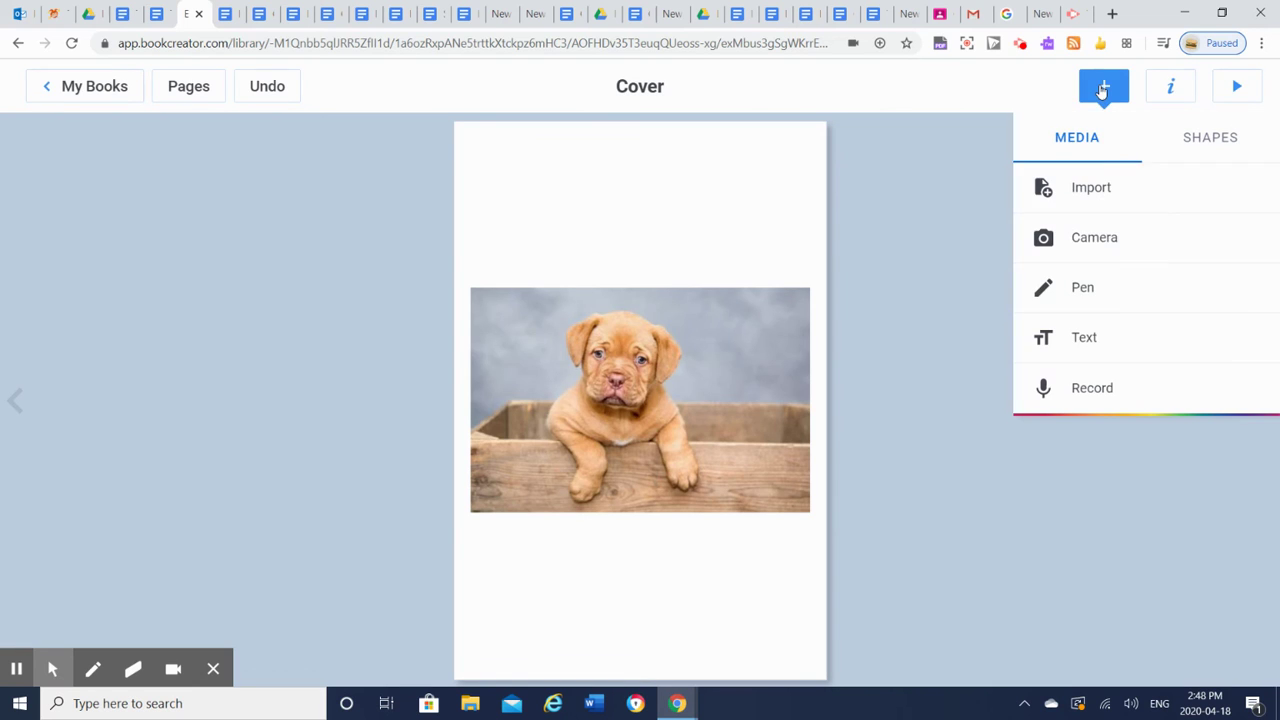
left_click(1084, 339)
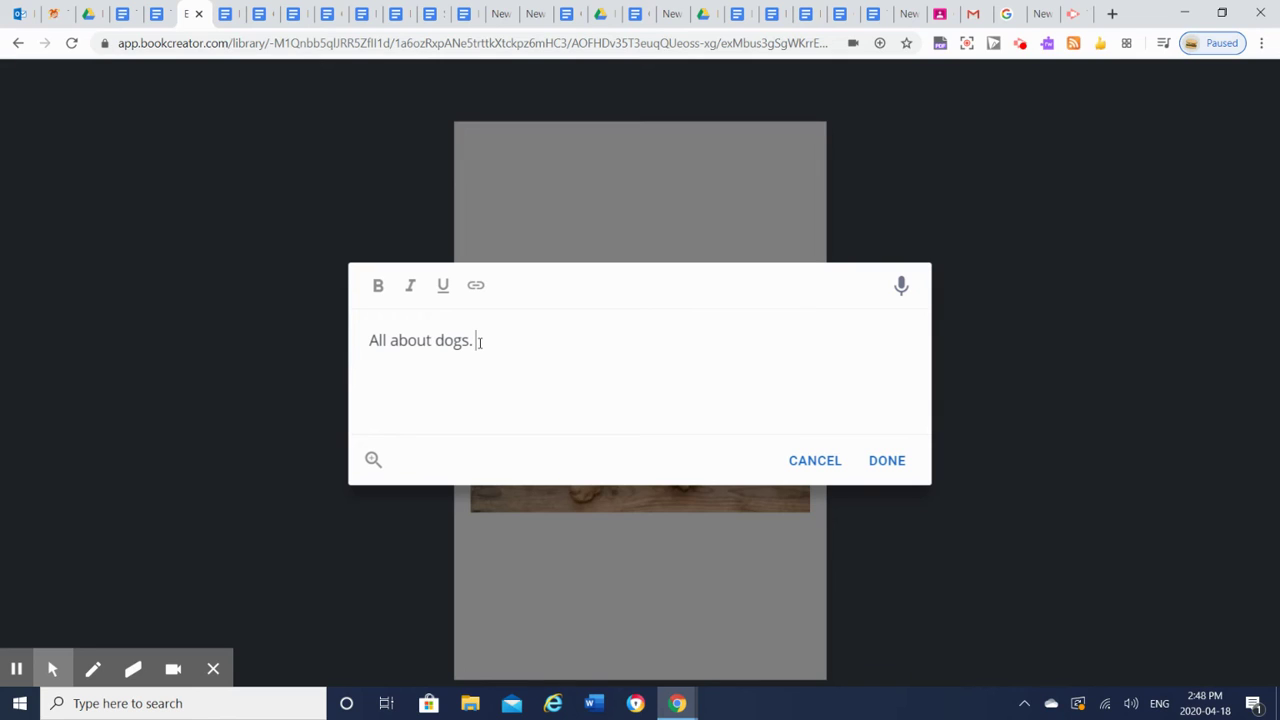
key("BackSpace")
key("BackSpace")
left_click(447, 340)
key("BackSpace")
type("D")
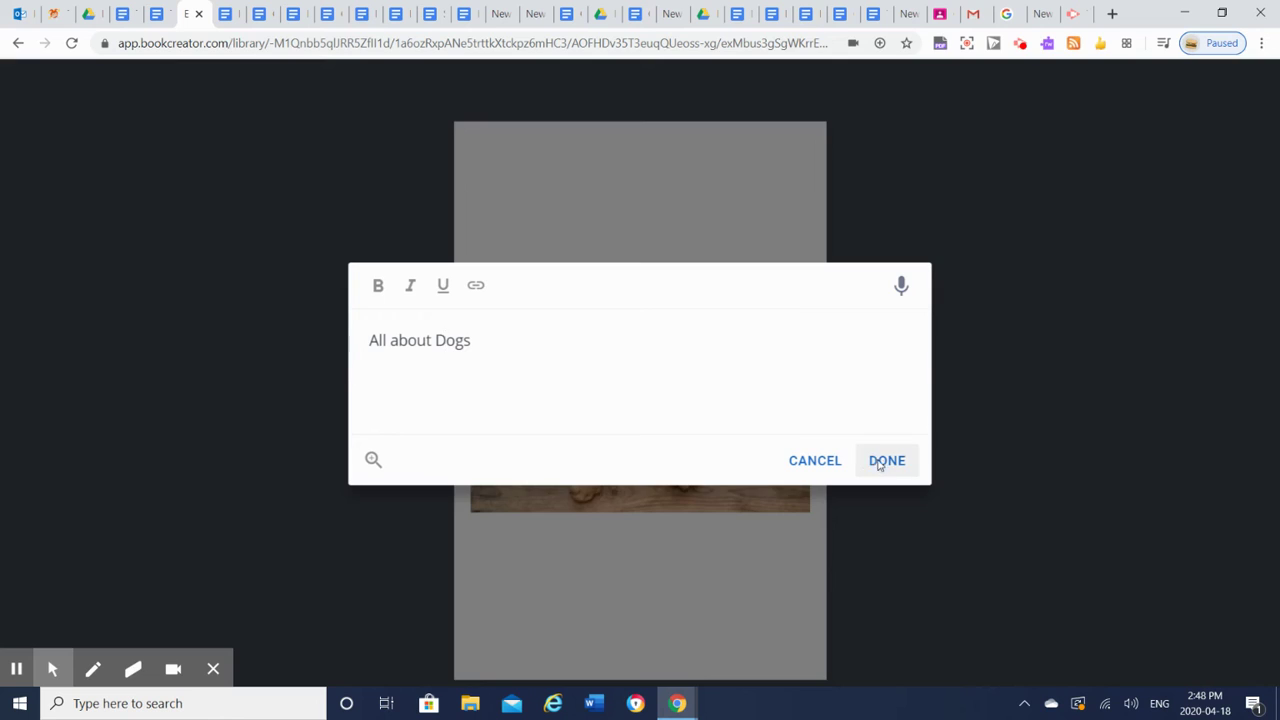
left_click(660, 573)
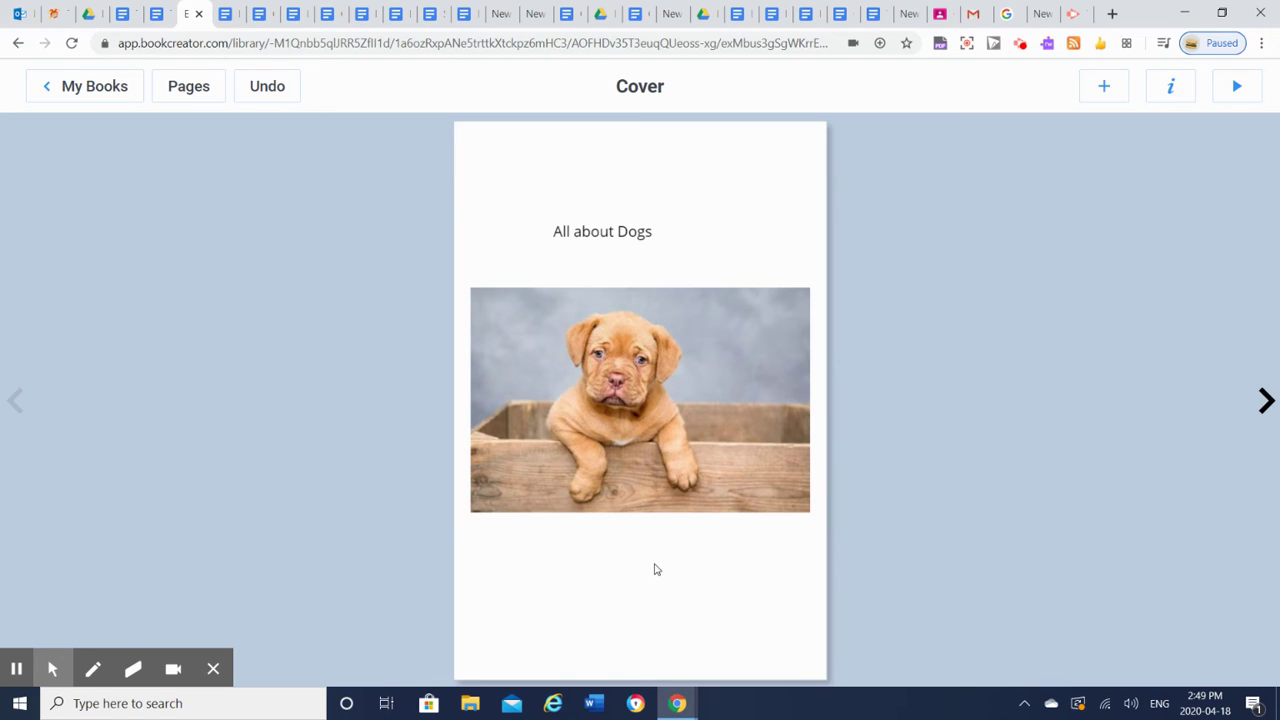
Step: Add a second text box on the cover containing the 'By' byline with the author's name
left_click(1101, 96)
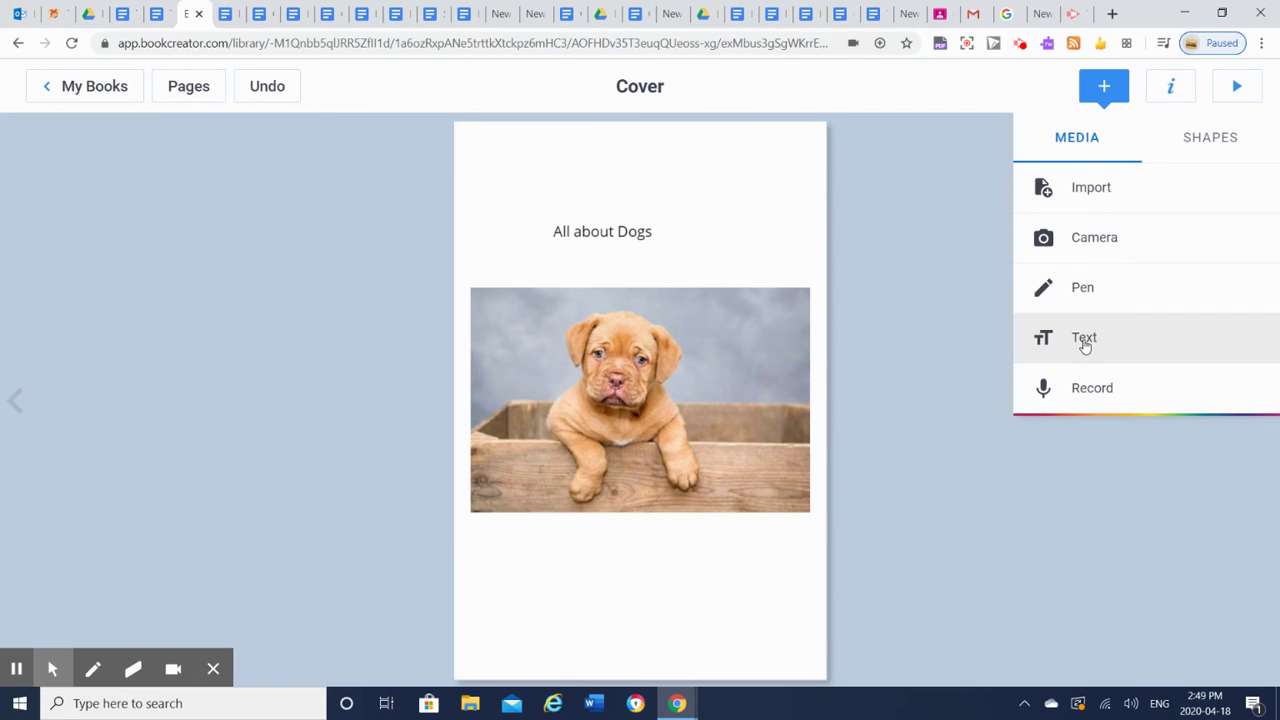
left_click(1084, 340)
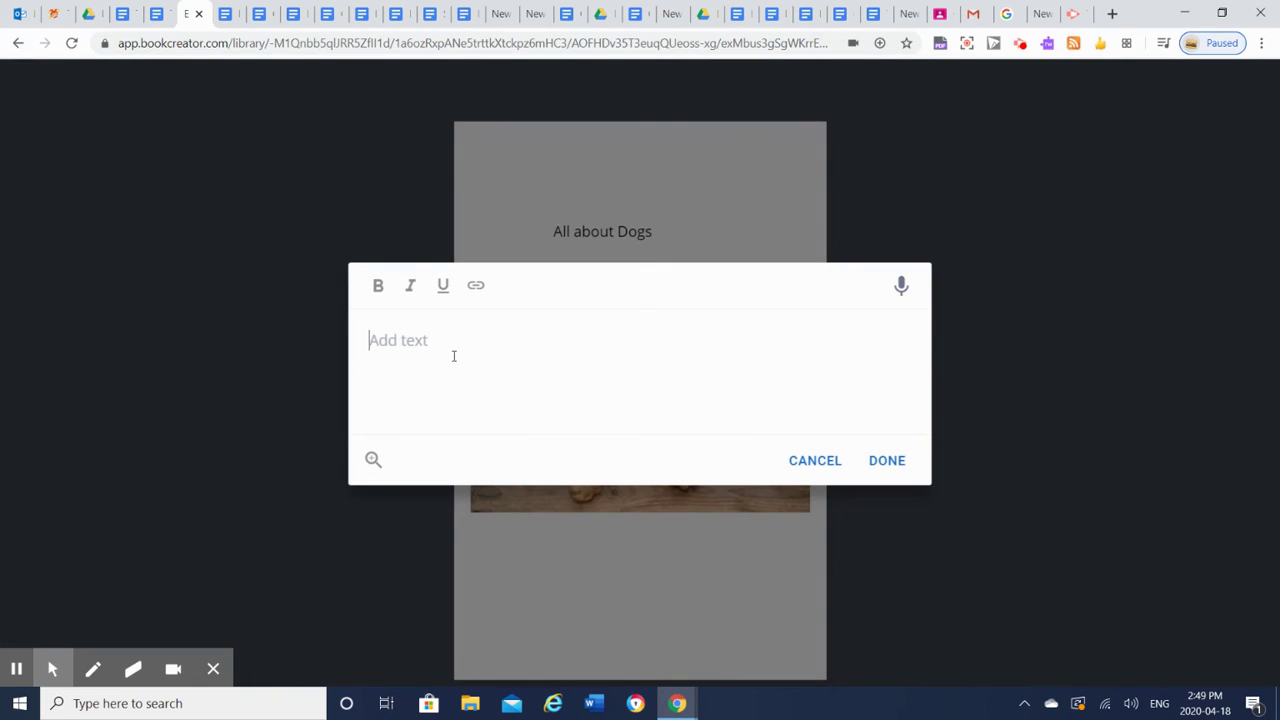
type("By Mrs. Kent")
left_click(884, 461)
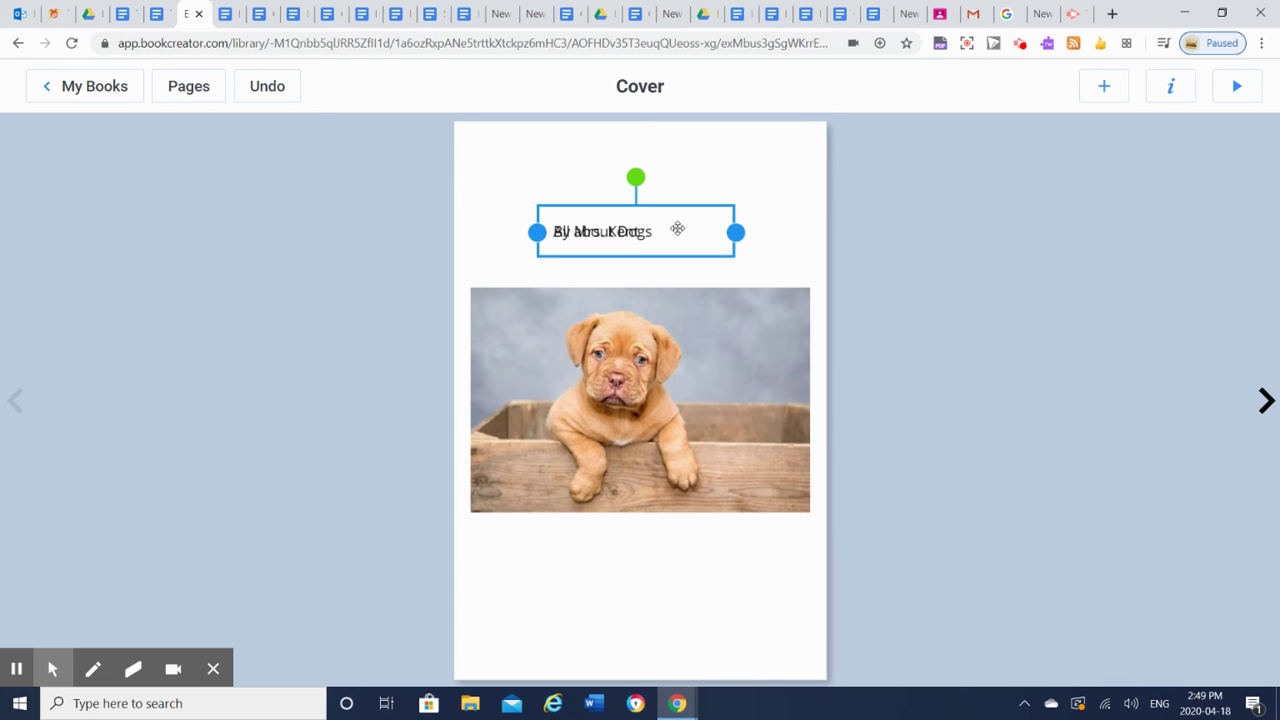
Step: Move the byline below the puppy photo and nudge the title slightly right
left_click_drag(677, 229, 673, 623)
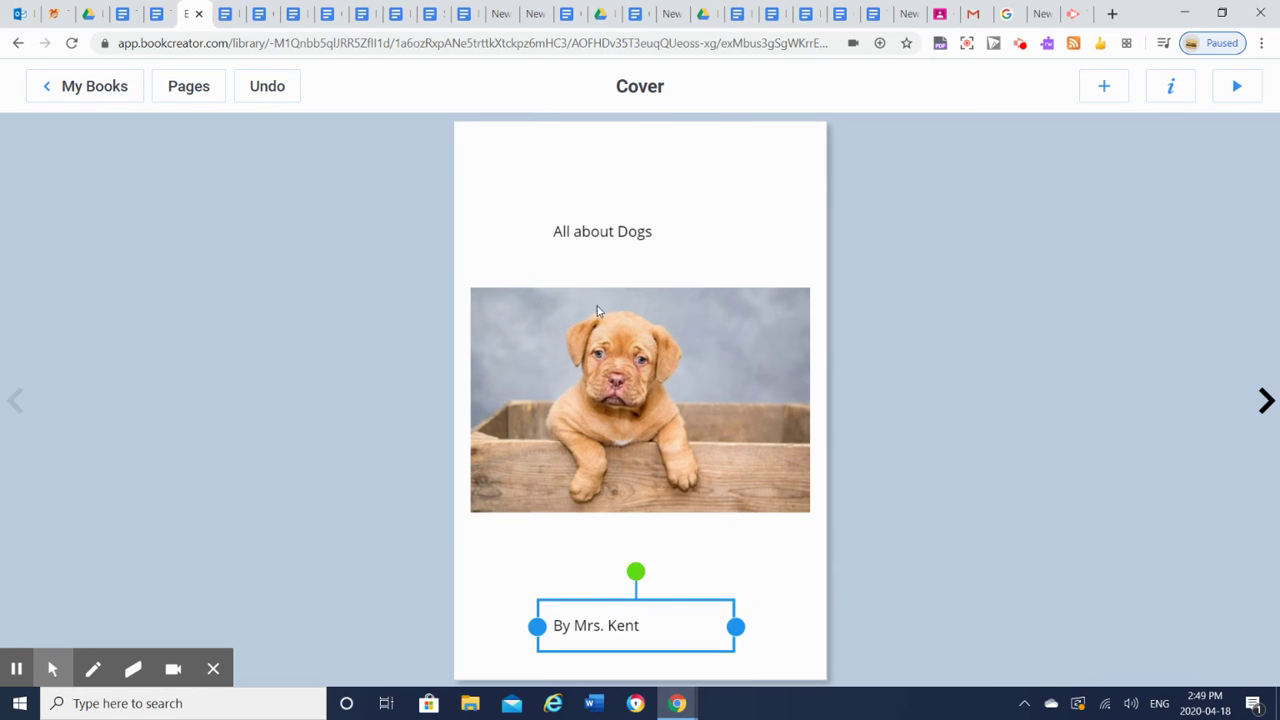
left_click(593, 236)
mouse_move(593, 228)
left_mouse_down()
mouse_move(625, 230)
mouse_move(613, 231)
left_mouse_up()
Step: Move the puppy photo a little lower and shrink it to 288x192 px
left_click(612, 357)
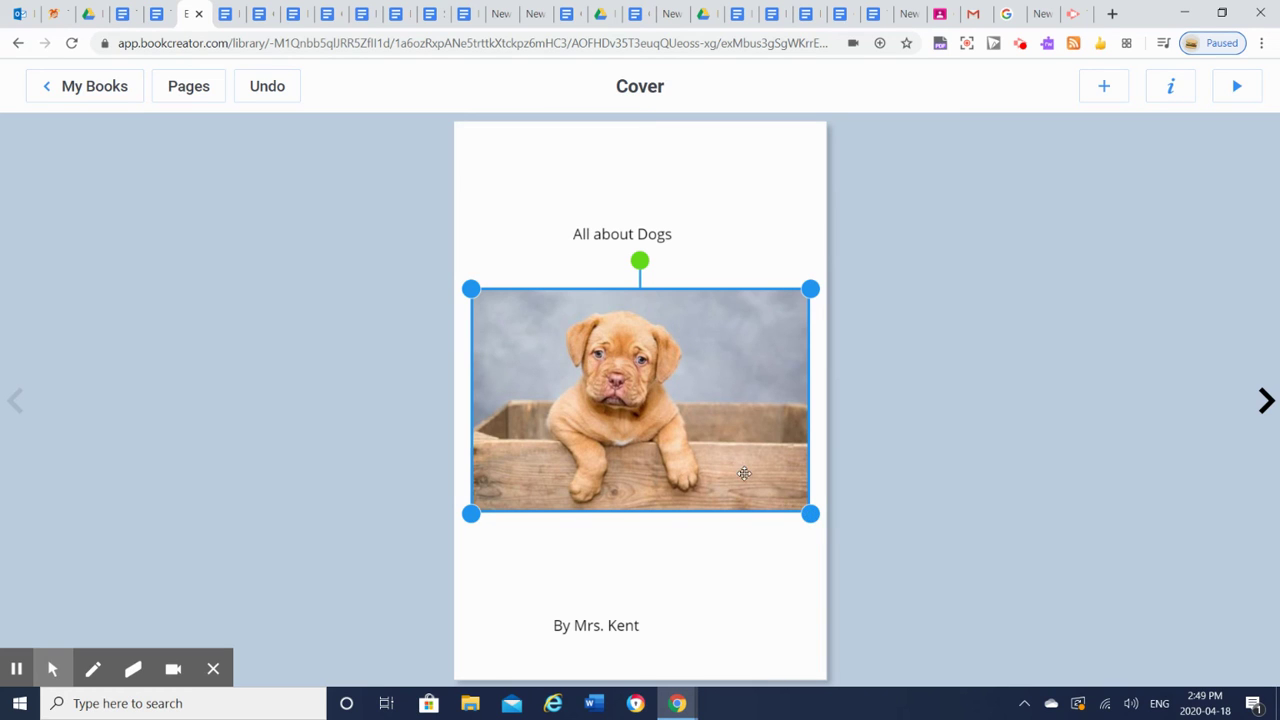
left_click_drag(731, 455, 737, 478)
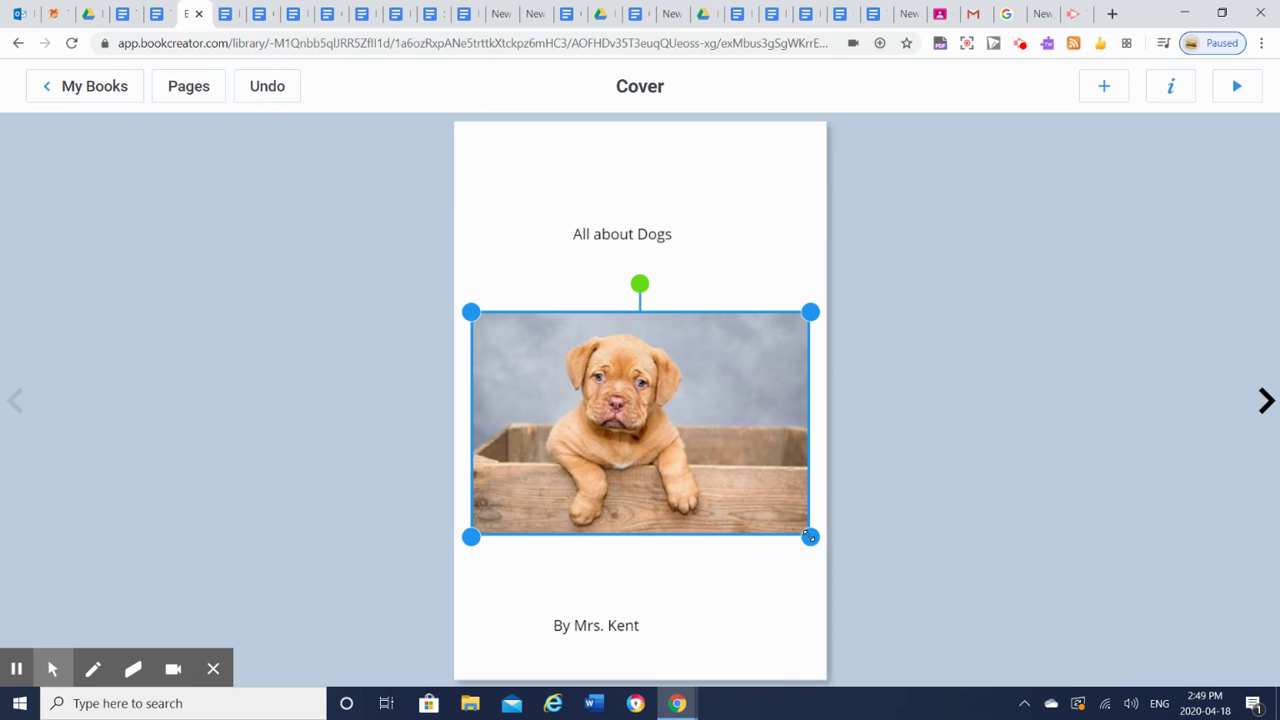
mouse_move(810, 537)
left_mouse_down()
mouse_move(705, 442)
mouse_move(687, 450)
mouse_move(802, 558)
left_mouse_up()
left_click(614, 234)
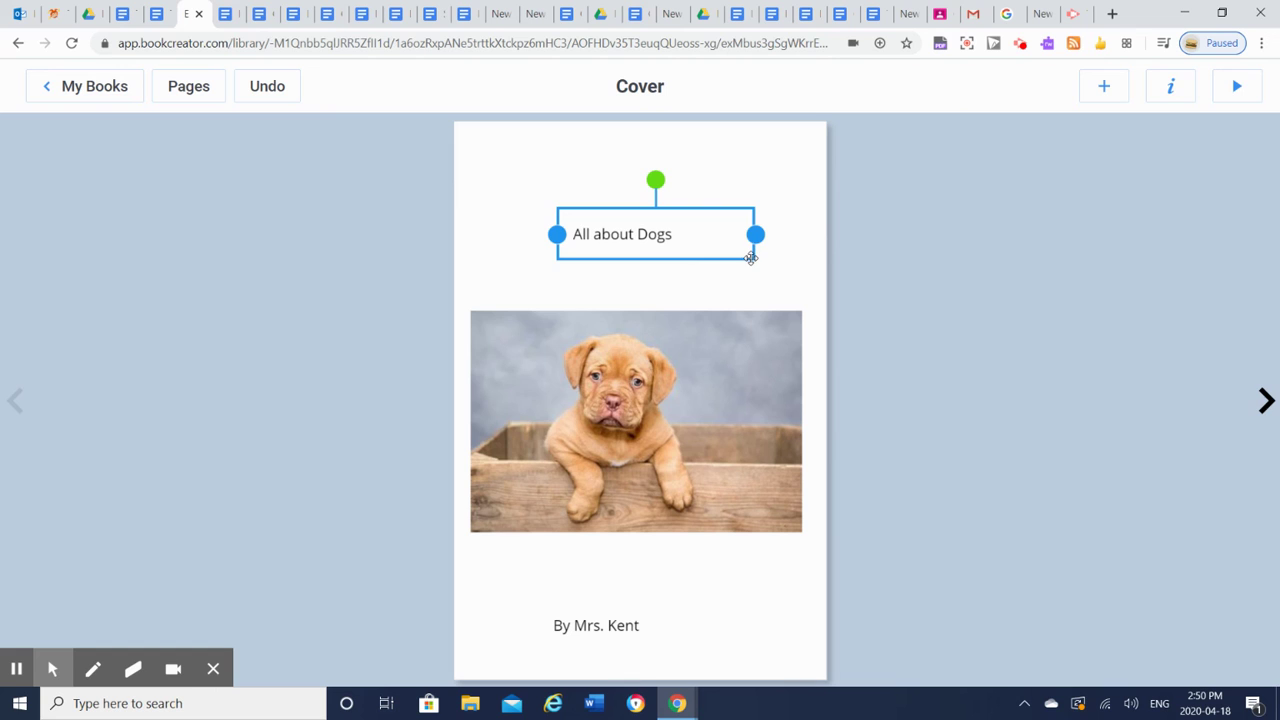
Step: Widen the title box and make 'All about Dogs' bold and underlined
left_click_drag(755, 234, 777, 234)
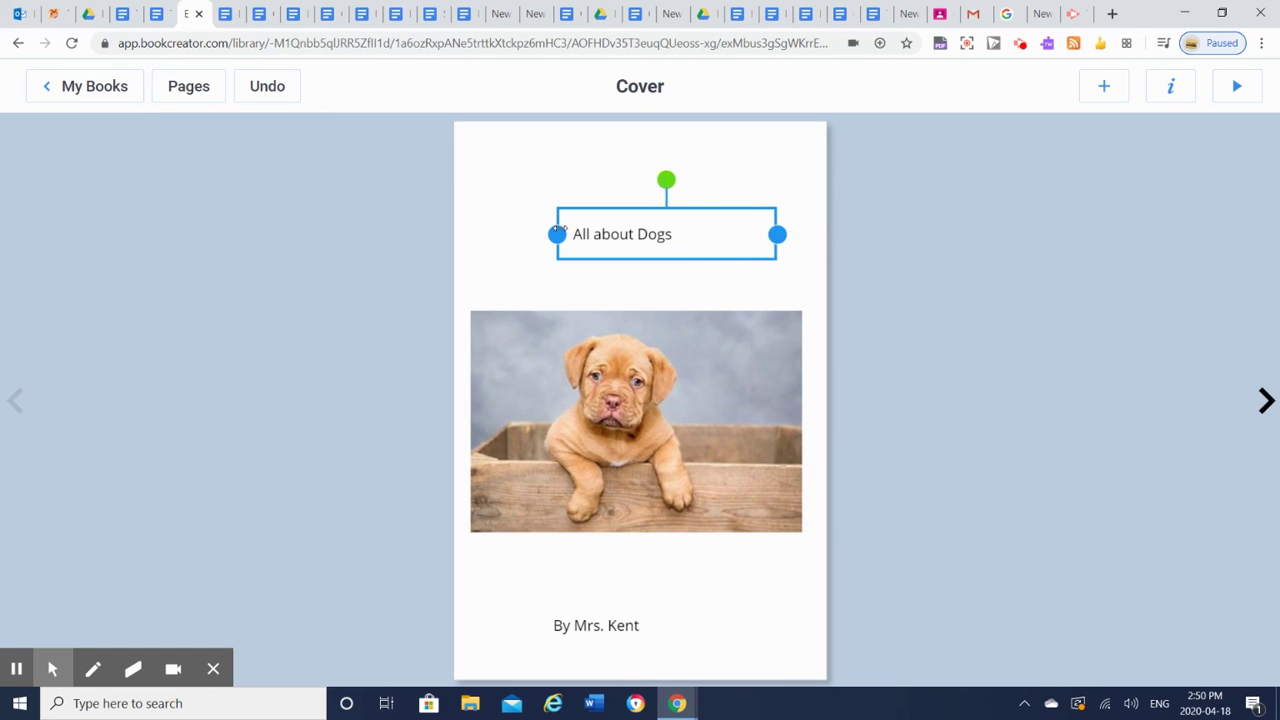
left_click_drag(556, 234, 481, 234)
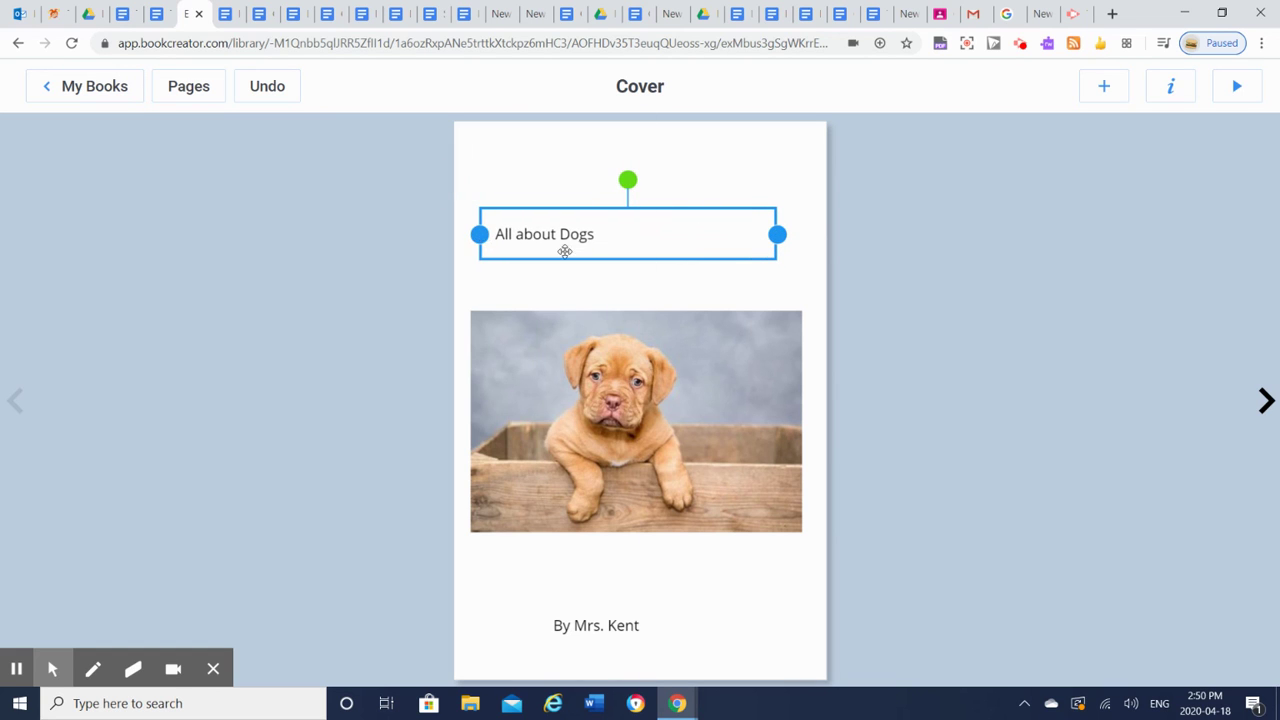
left_click(612, 232)
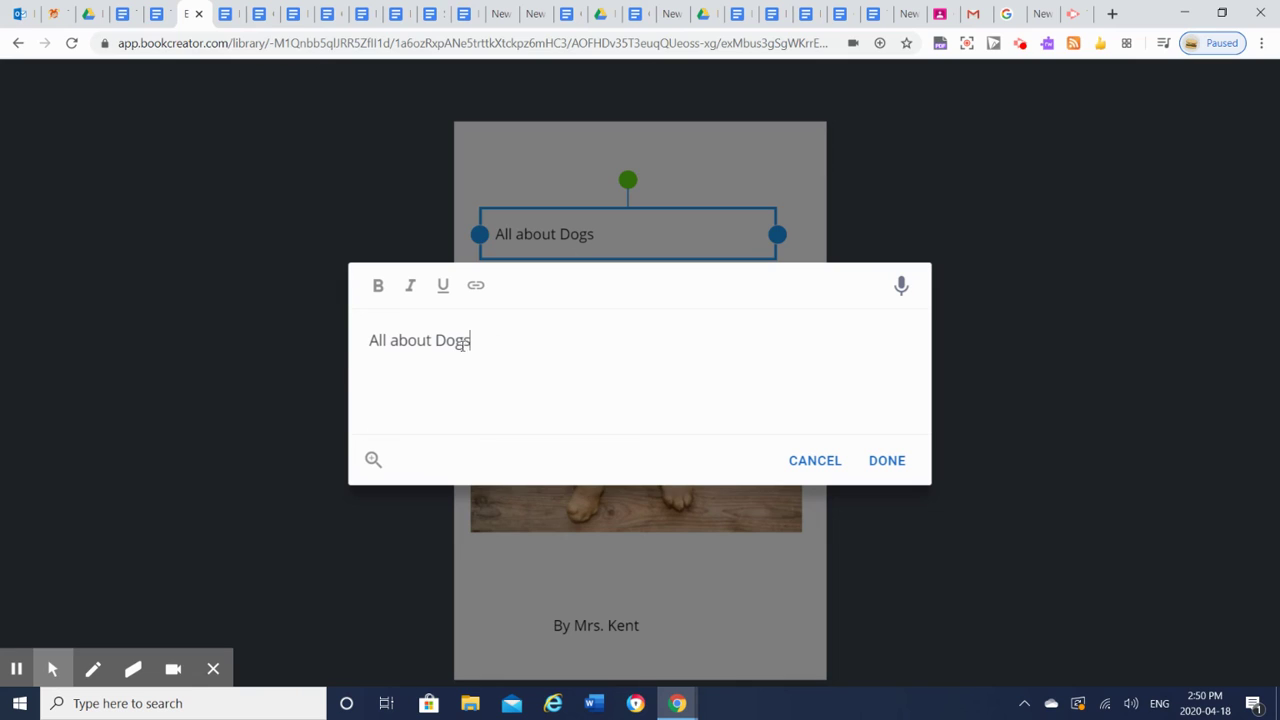
left_click_drag(462, 343, 351, 349)
left_click(377, 288)
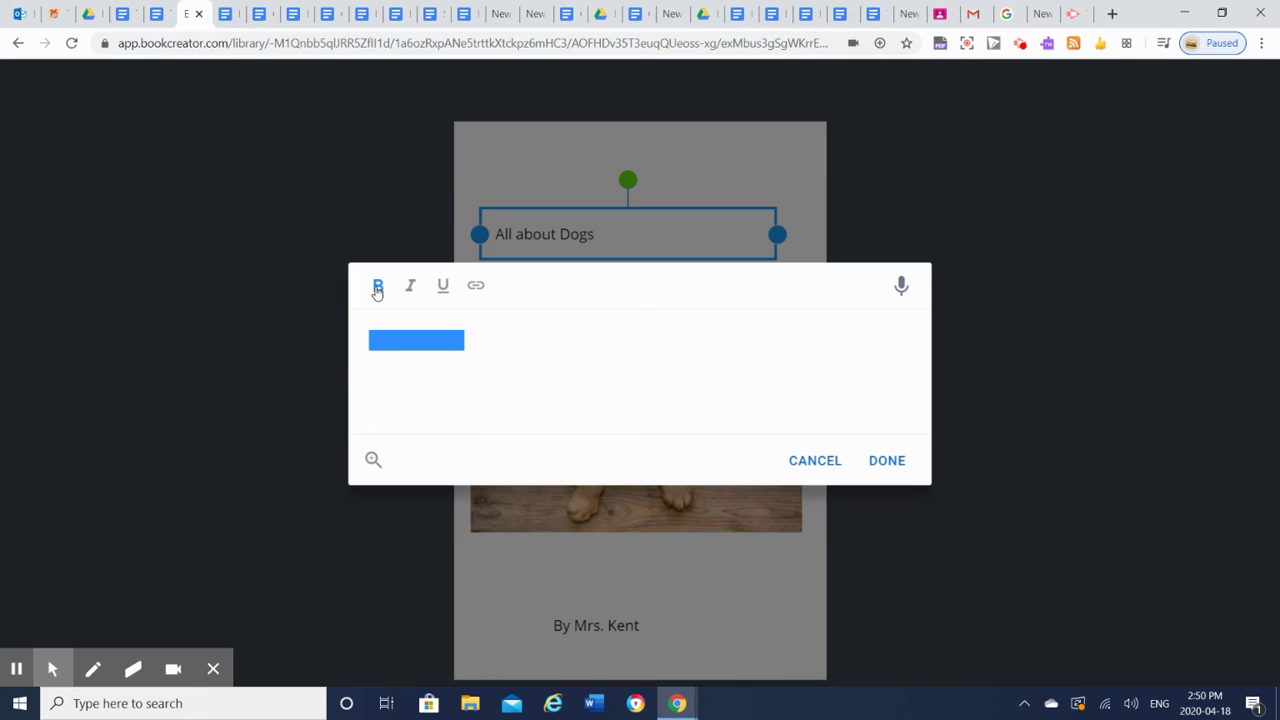
left_click(443, 286)
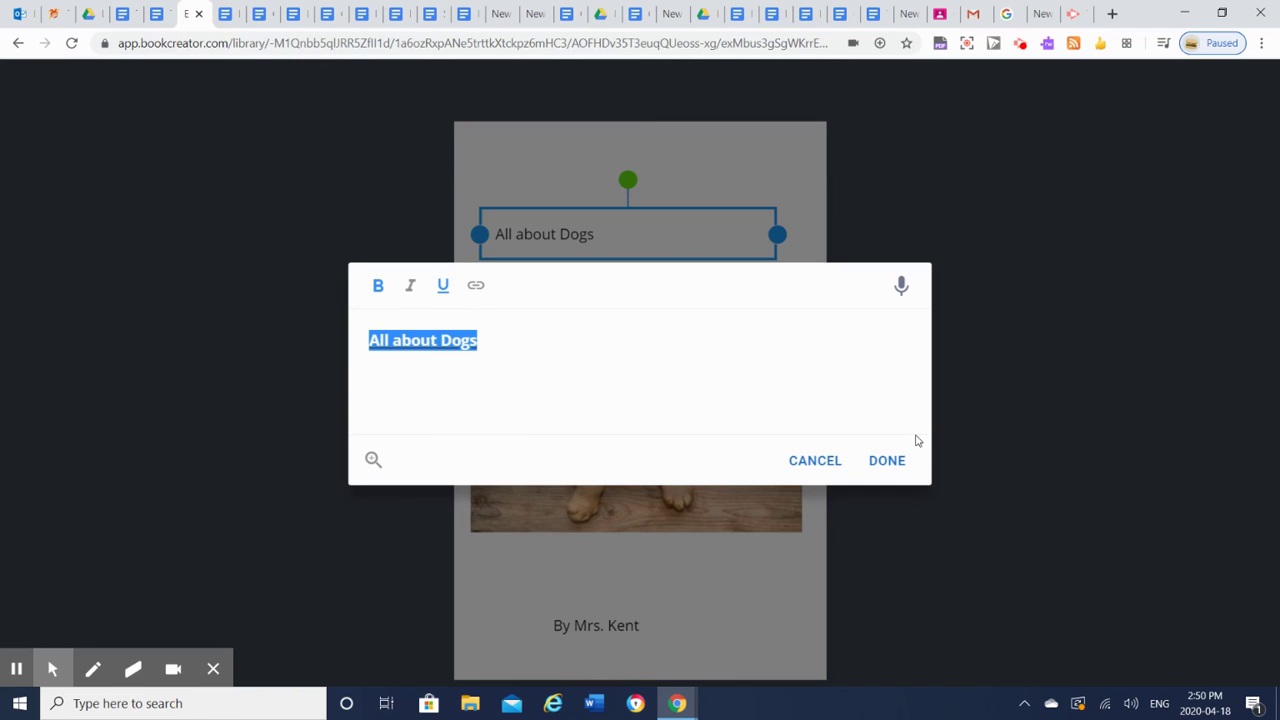
left_click(886, 464)
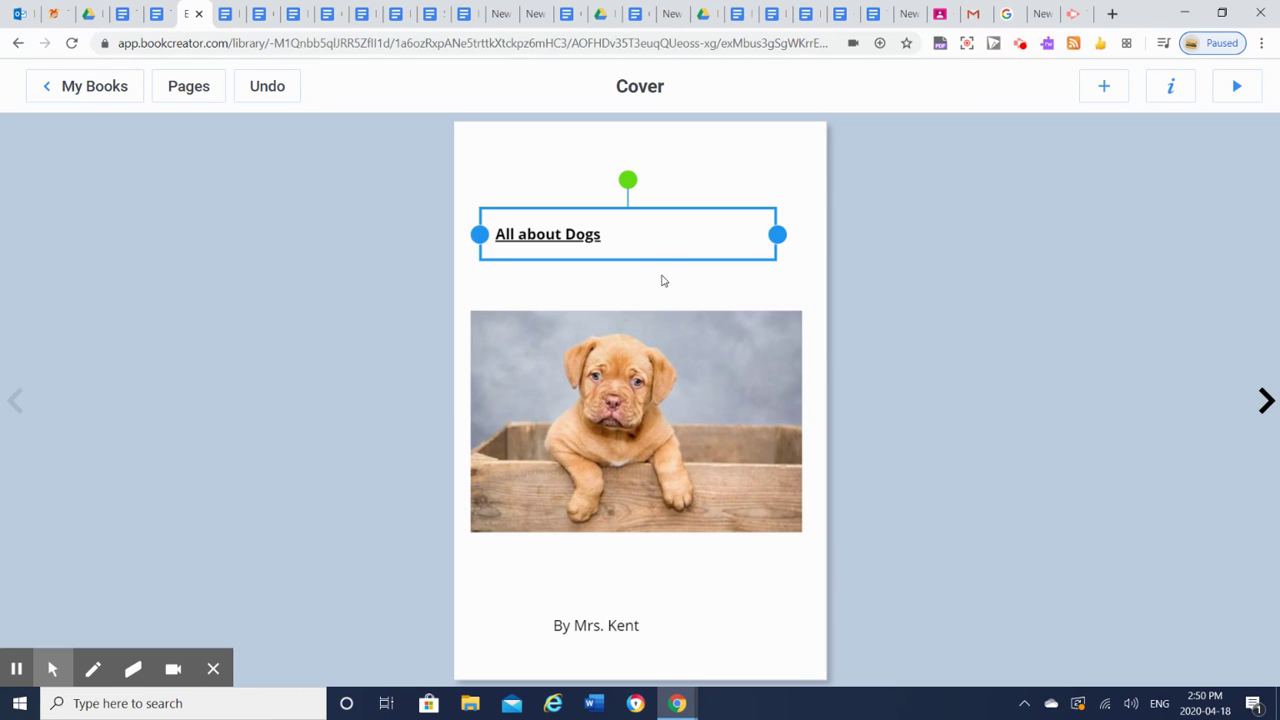
Step: Centre the title and byline boxes horizontally on the cover
left_click(640, 226)
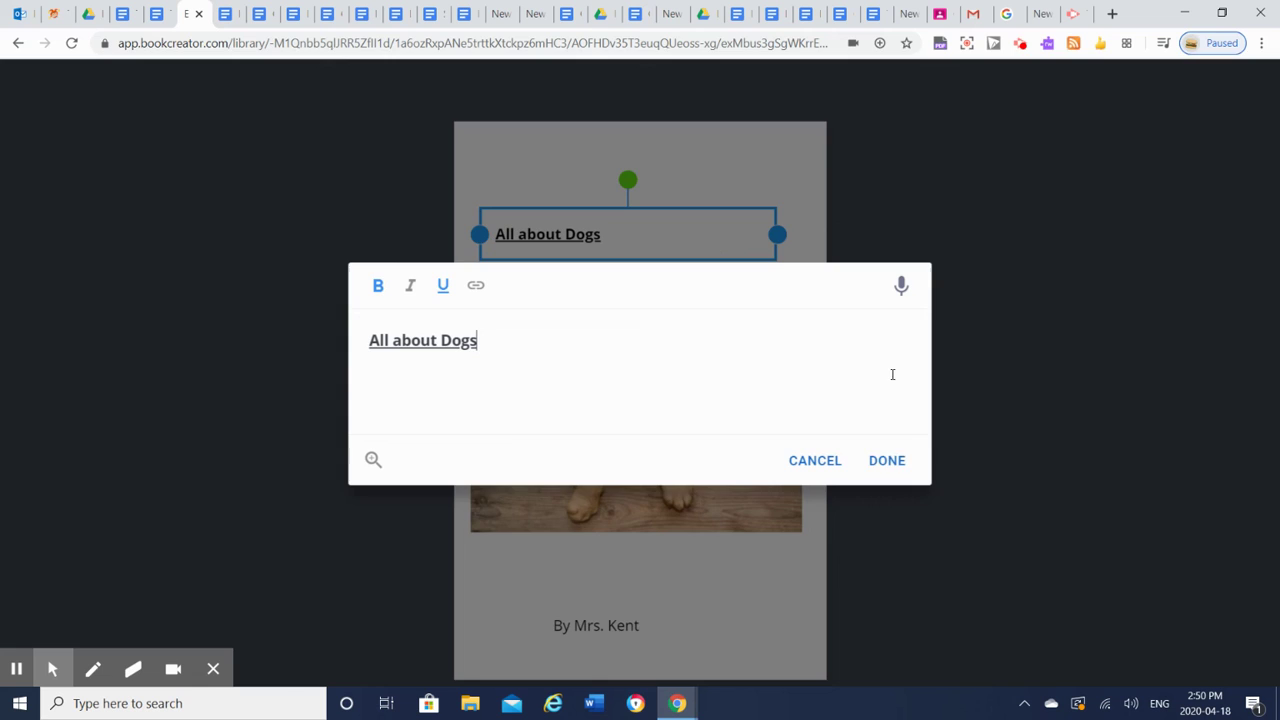
left_click(887, 460)
mouse_move(634, 231)
left_mouse_down()
mouse_move(665, 232)
mouse_move(651, 234)
left_mouse_up()
left_click_drag(786, 238, 663, 243)
mouse_move(631, 180)
left_mouse_down()
mouse_move(600, 191)
mouse_move(597, 271)
mouse_move(617, 283)
mouse_move(575, 212)
mouse_move(633, 181)
left_mouse_up()
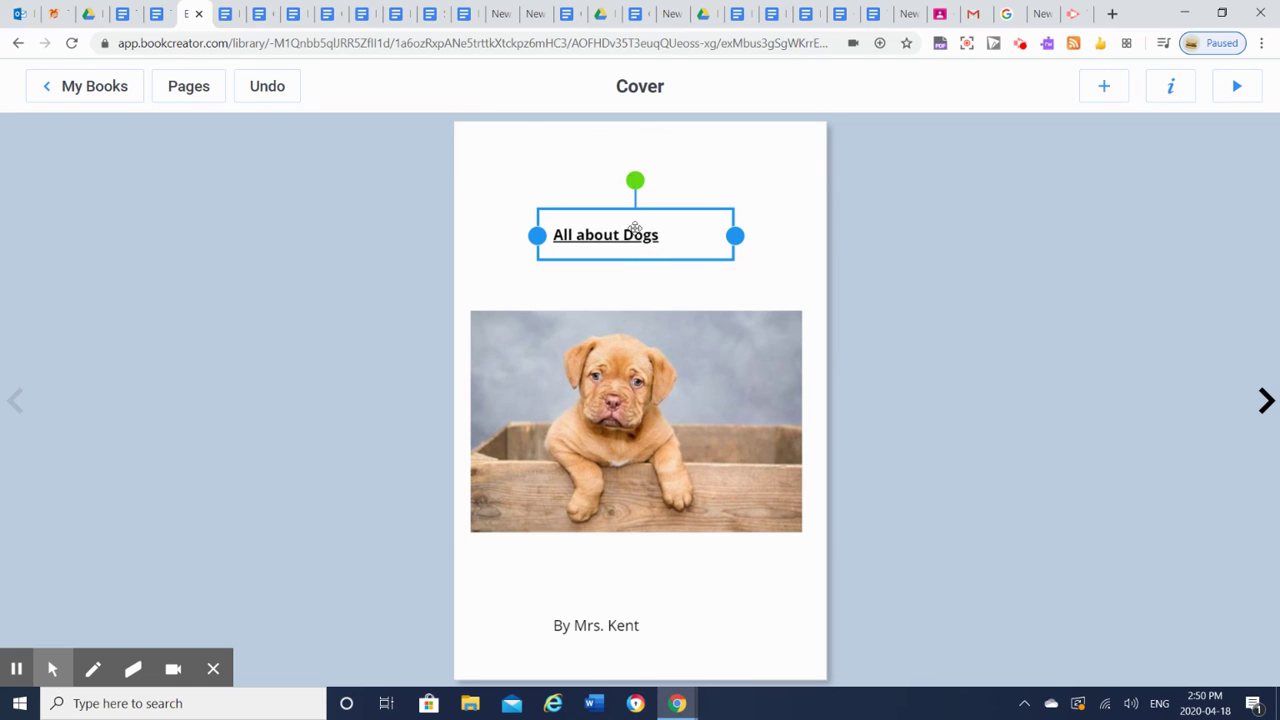
left_click(630, 628)
left_click_drag(614, 621, 633, 603)
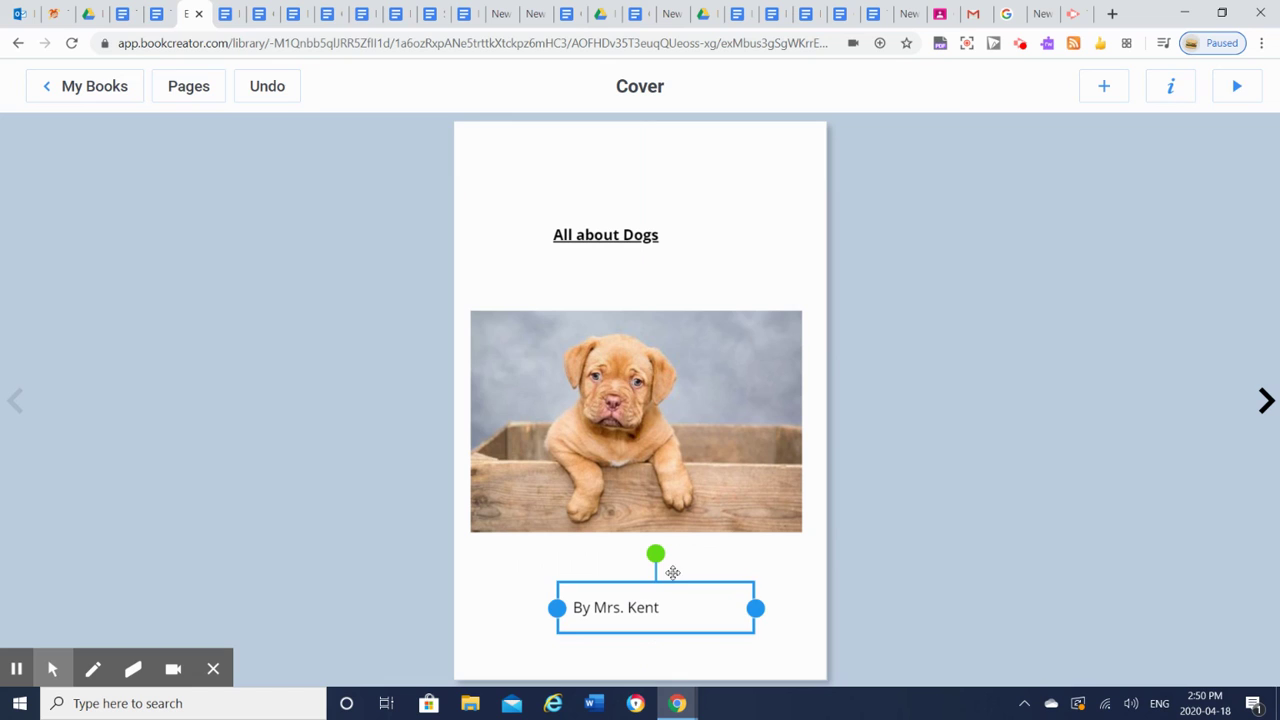
left_click_drag(600, 236, 616, 232)
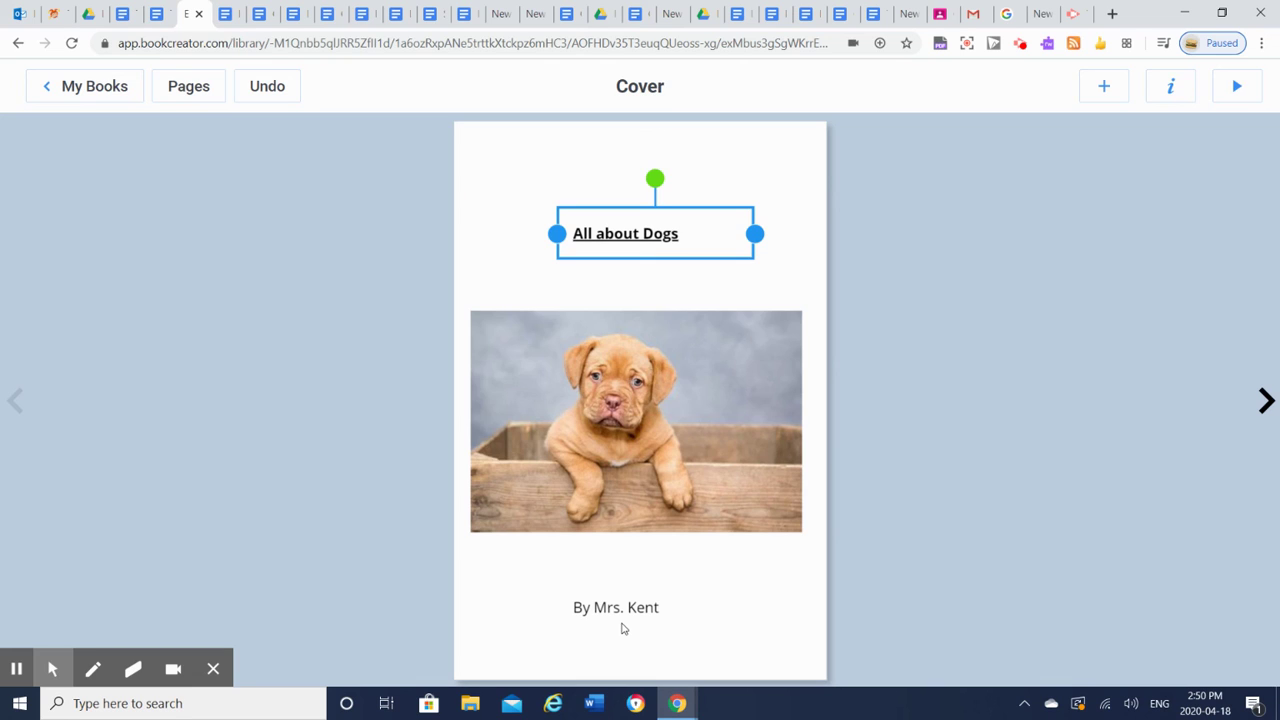
Step: Page forward to the blank Pages 2 and 3 spread without adding any items
left_click(1266, 400)
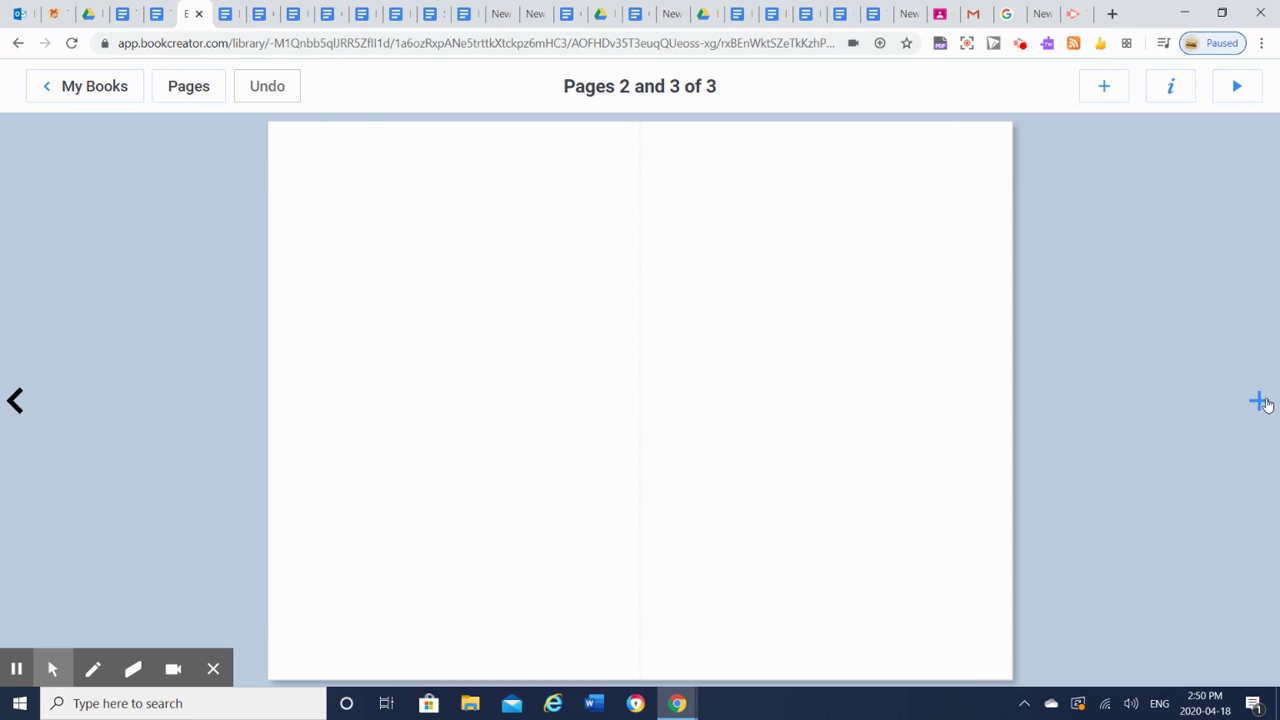
left_click(15, 403)
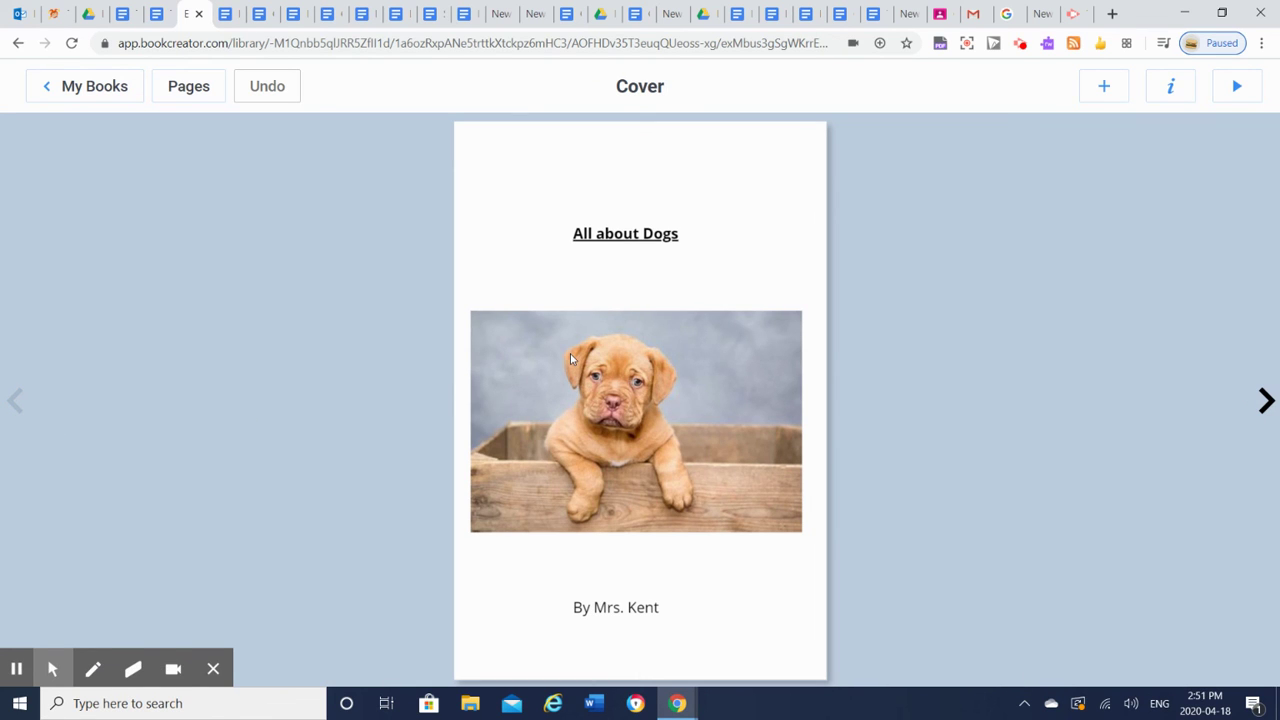
left_click(1266, 403)
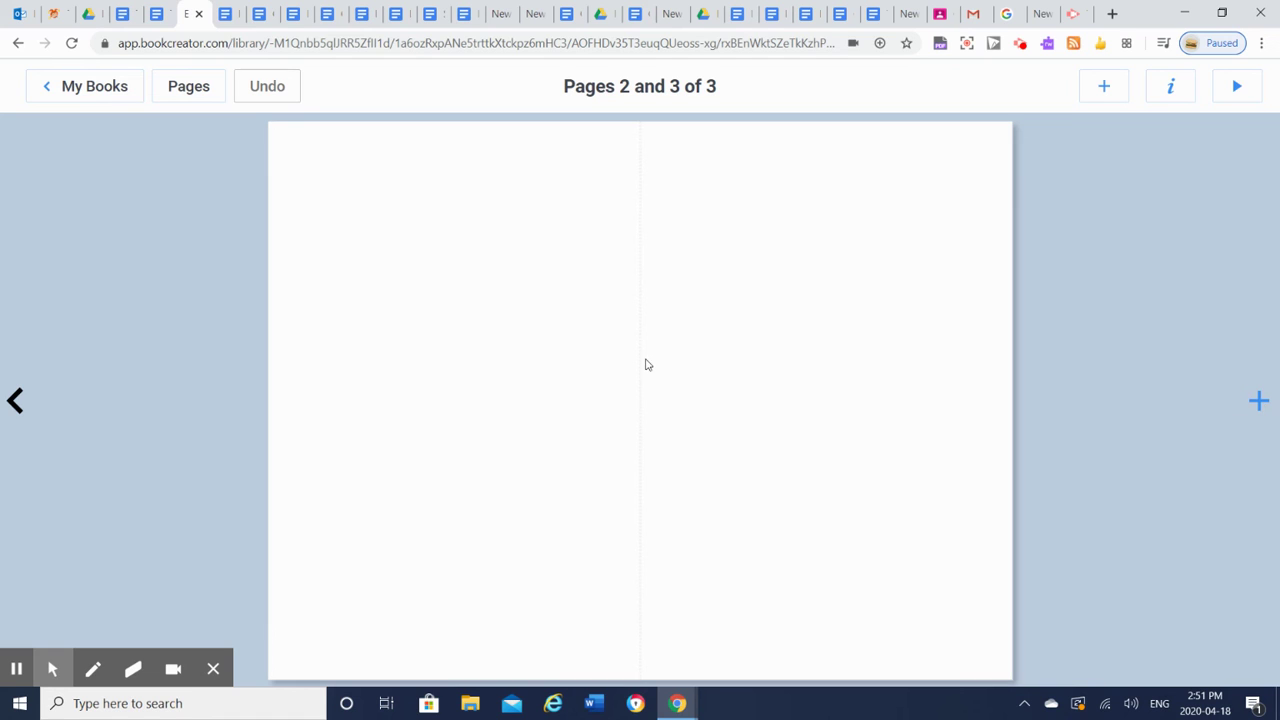
left_click(1108, 90)
left_click(1143, 441)
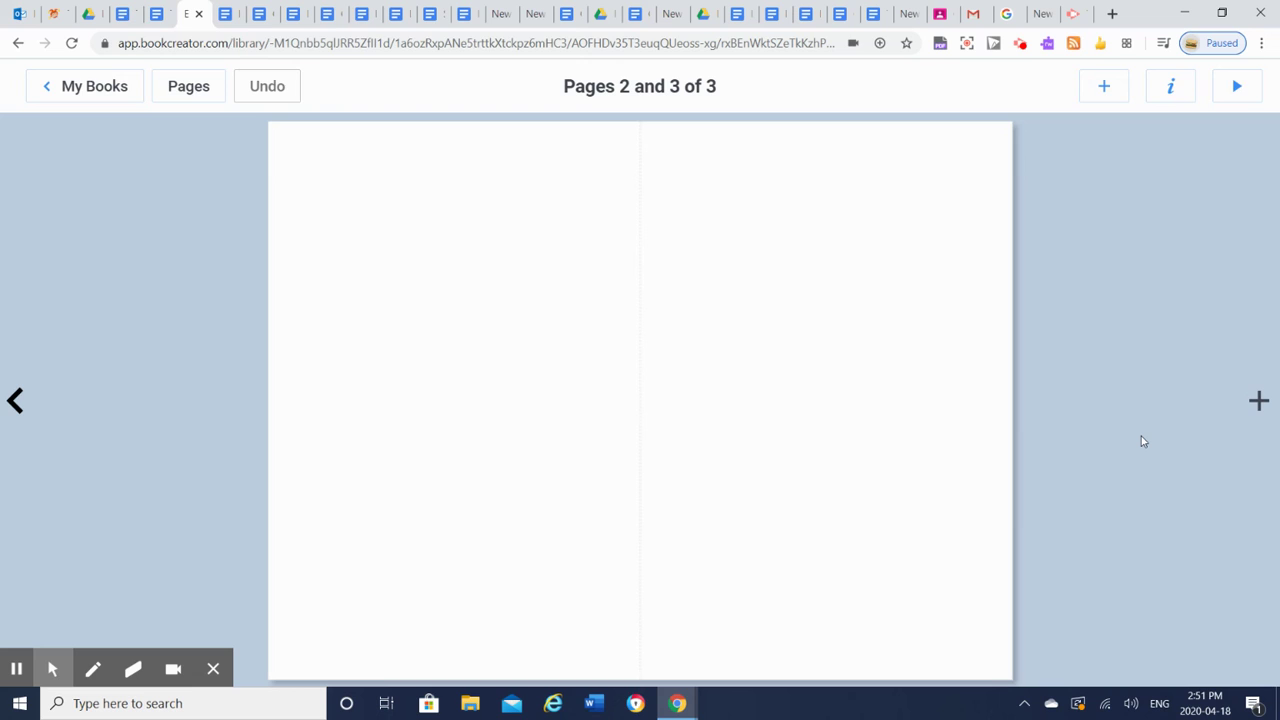